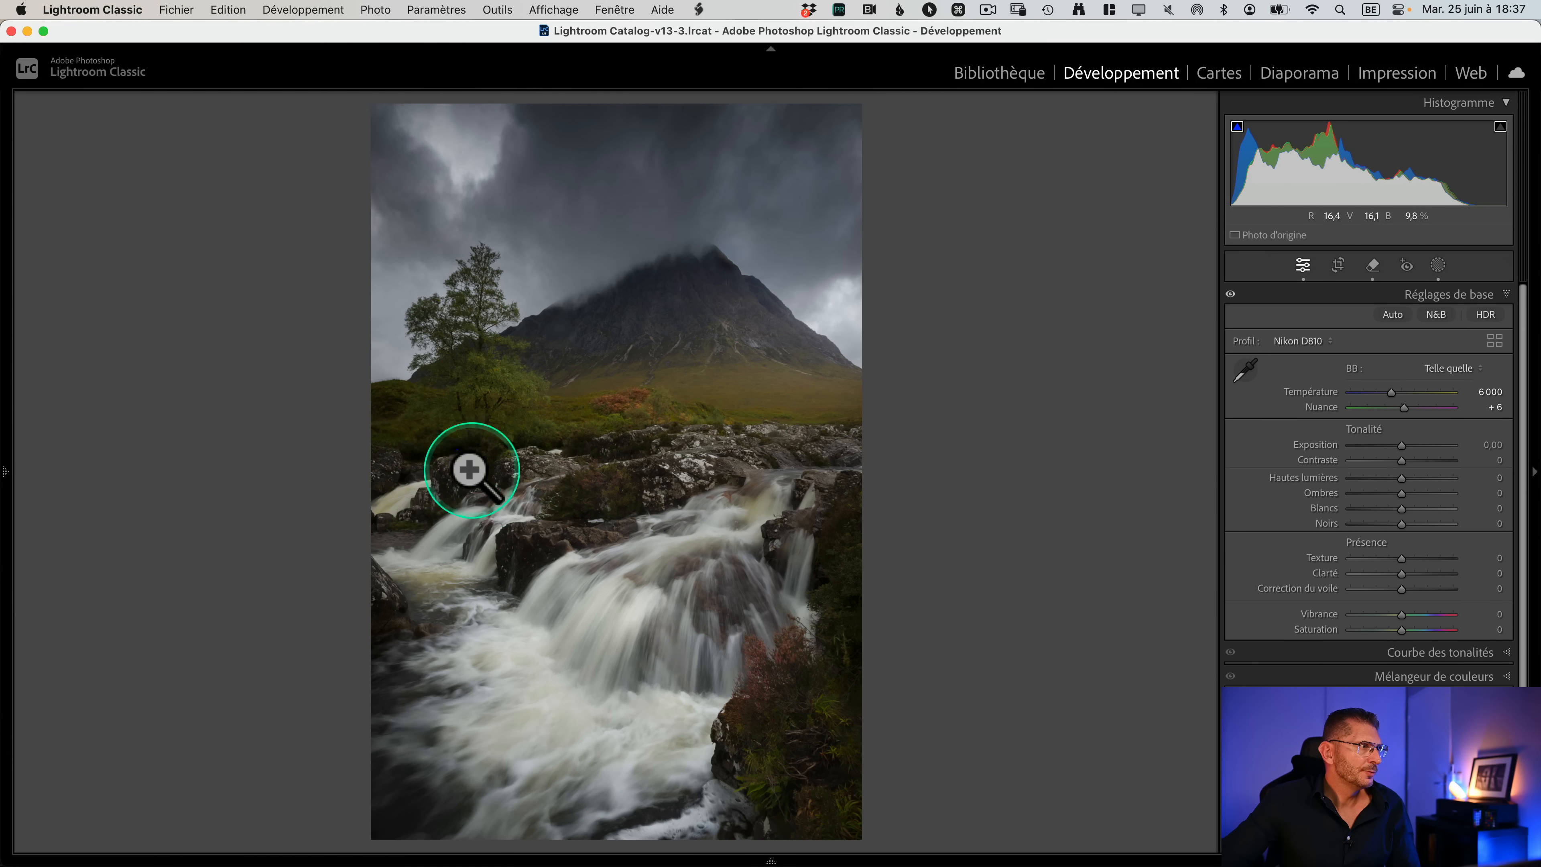
Try Contraste at +100 on the waterfall photo, examine the shadow clipping around the rocks up close, and reset the setting.
click(442, 452)
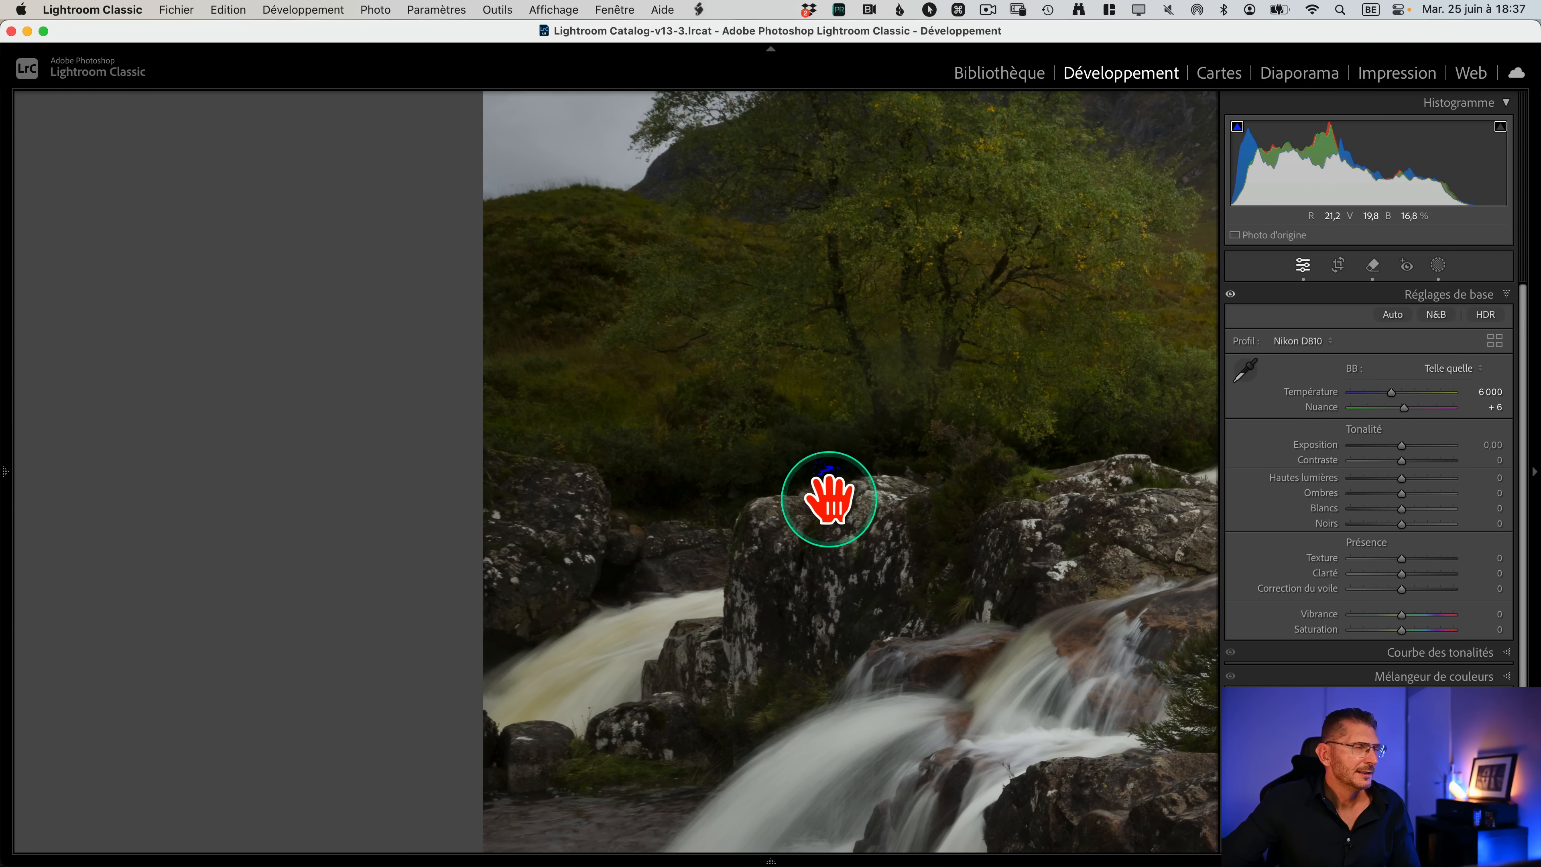
click(829, 498)
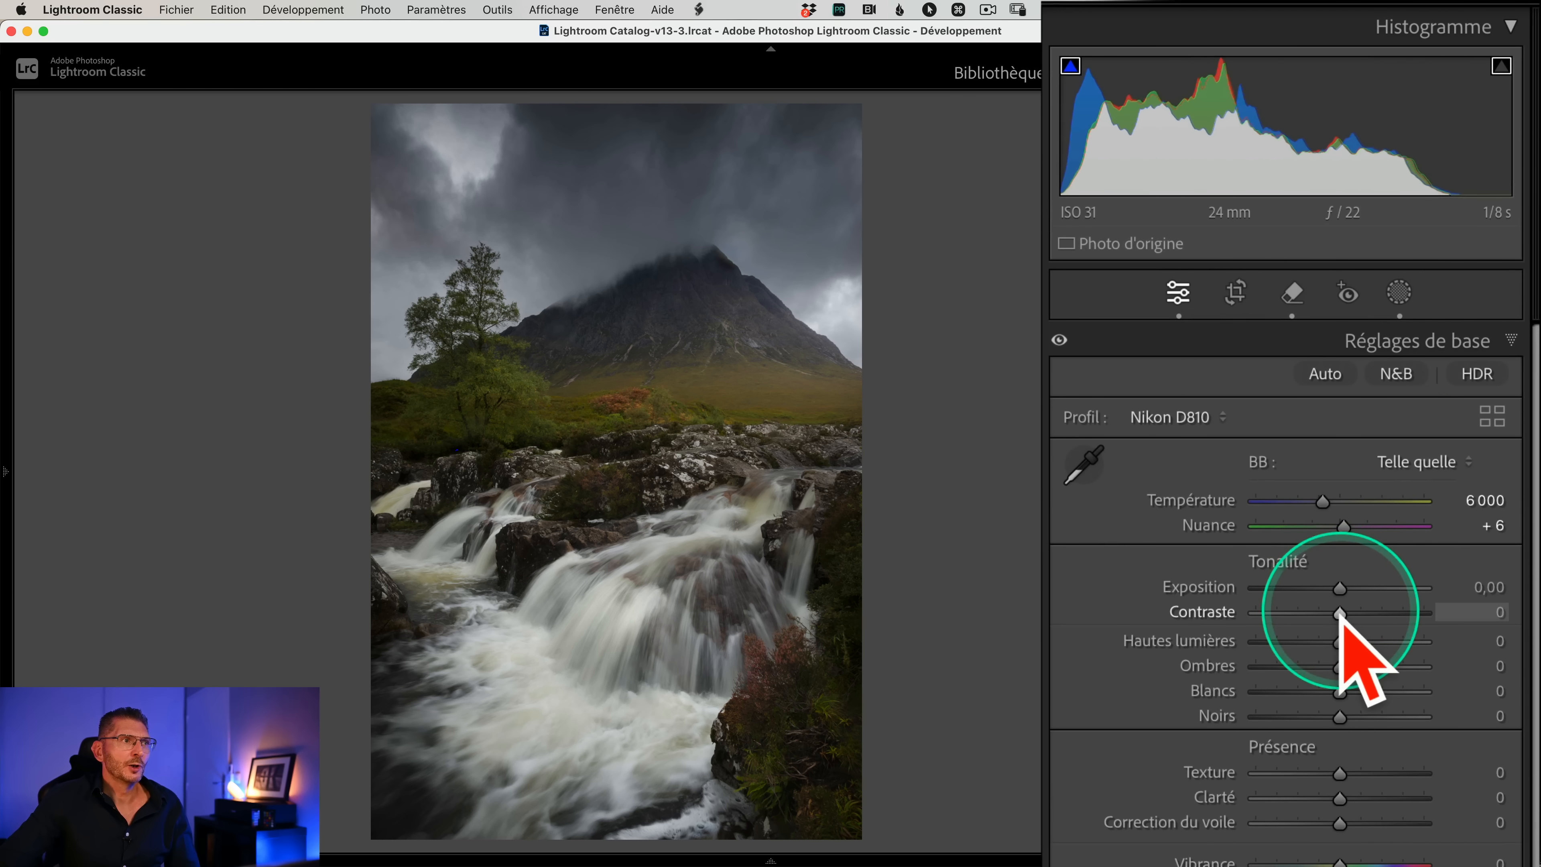
drag(1341, 615, 1424, 614)
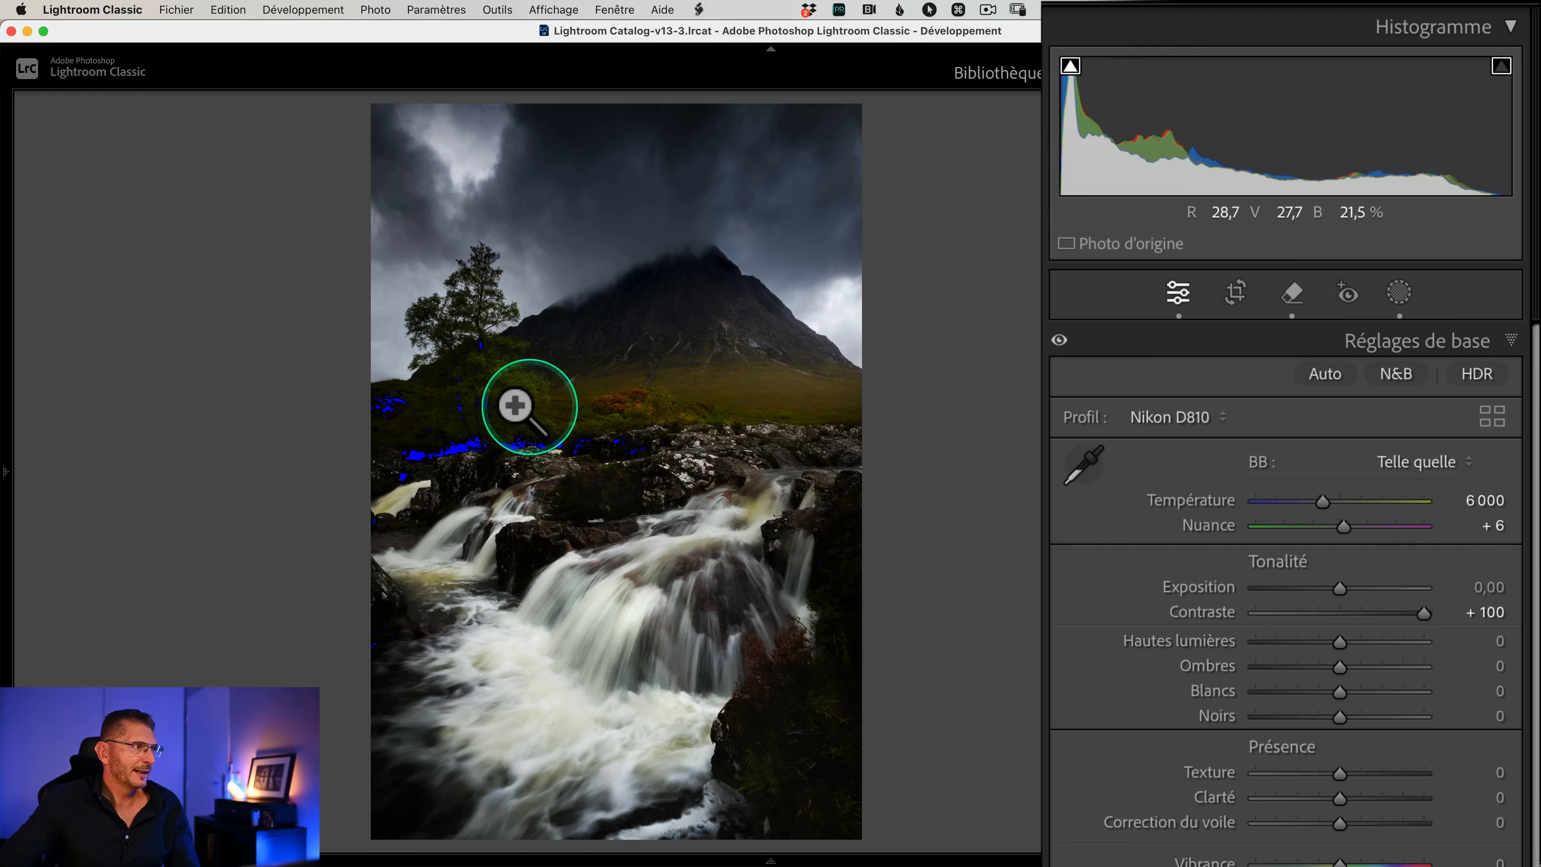
click(555, 452)
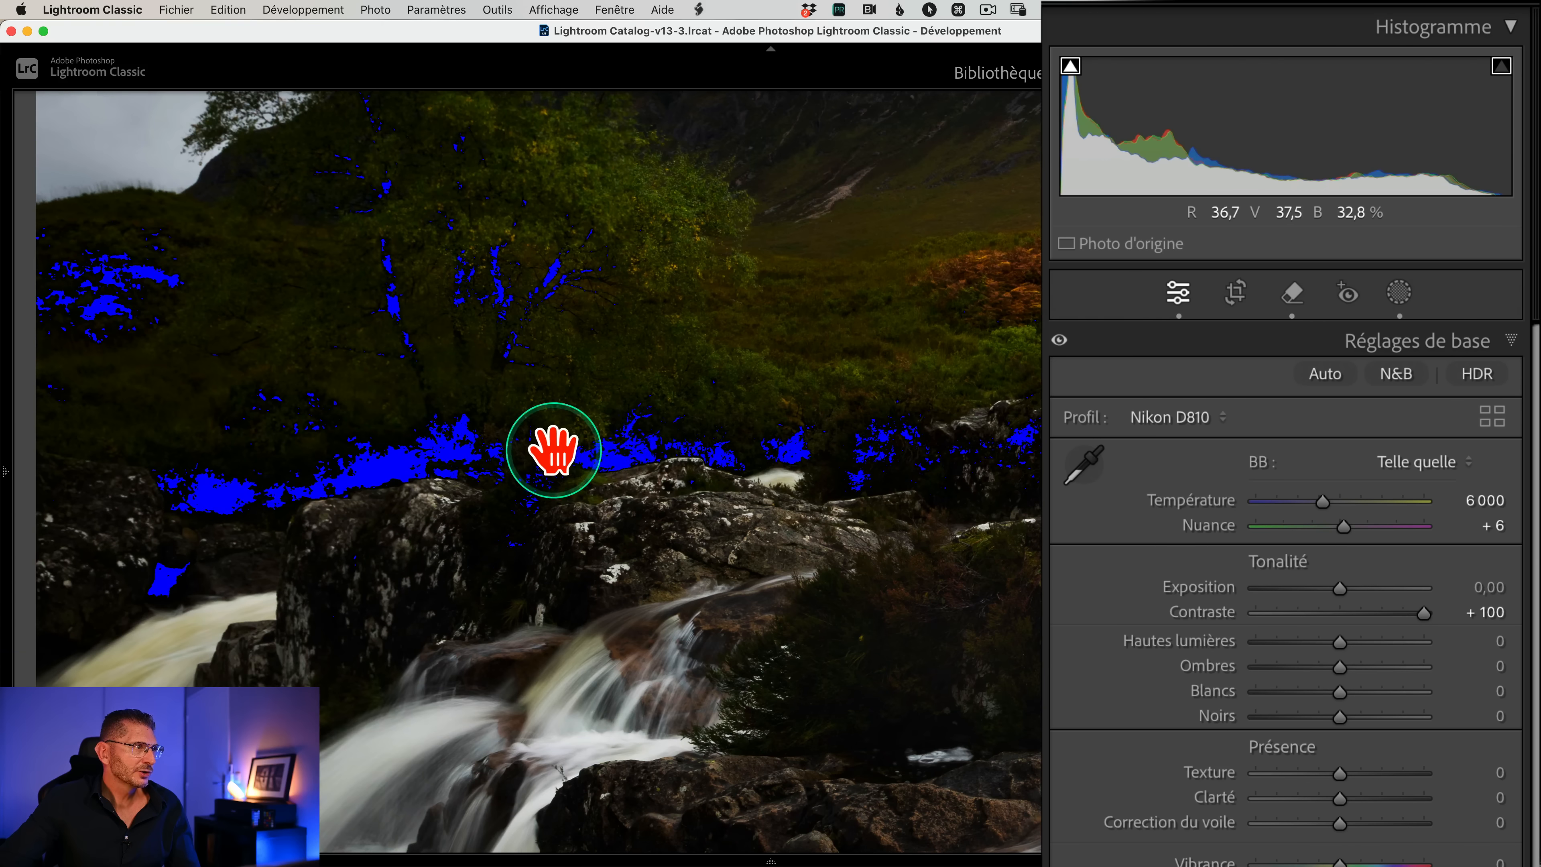
click(1056, 448)
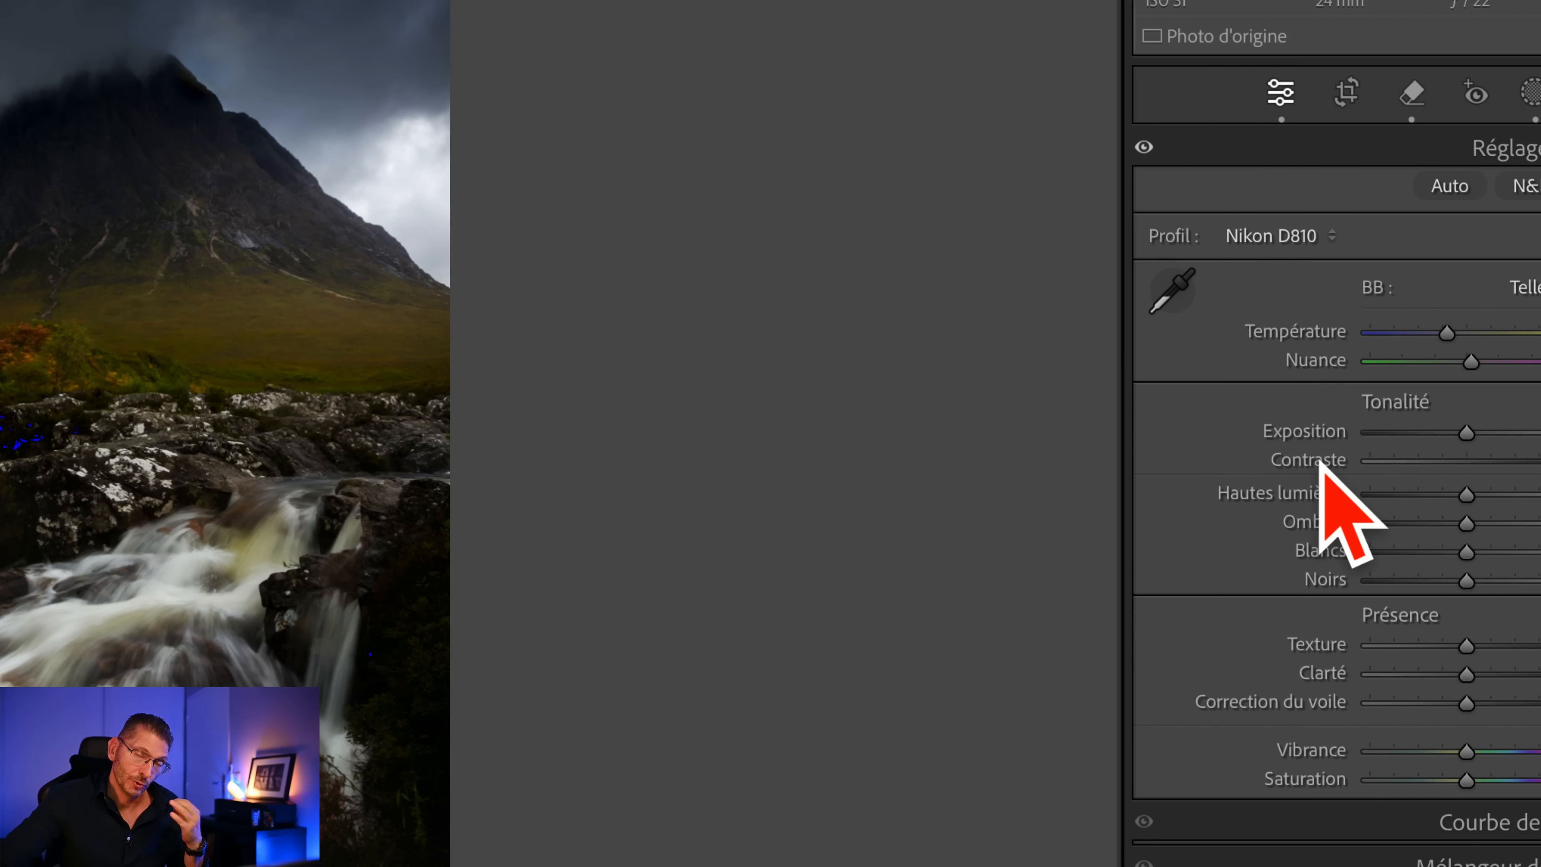
click(1319, 463)
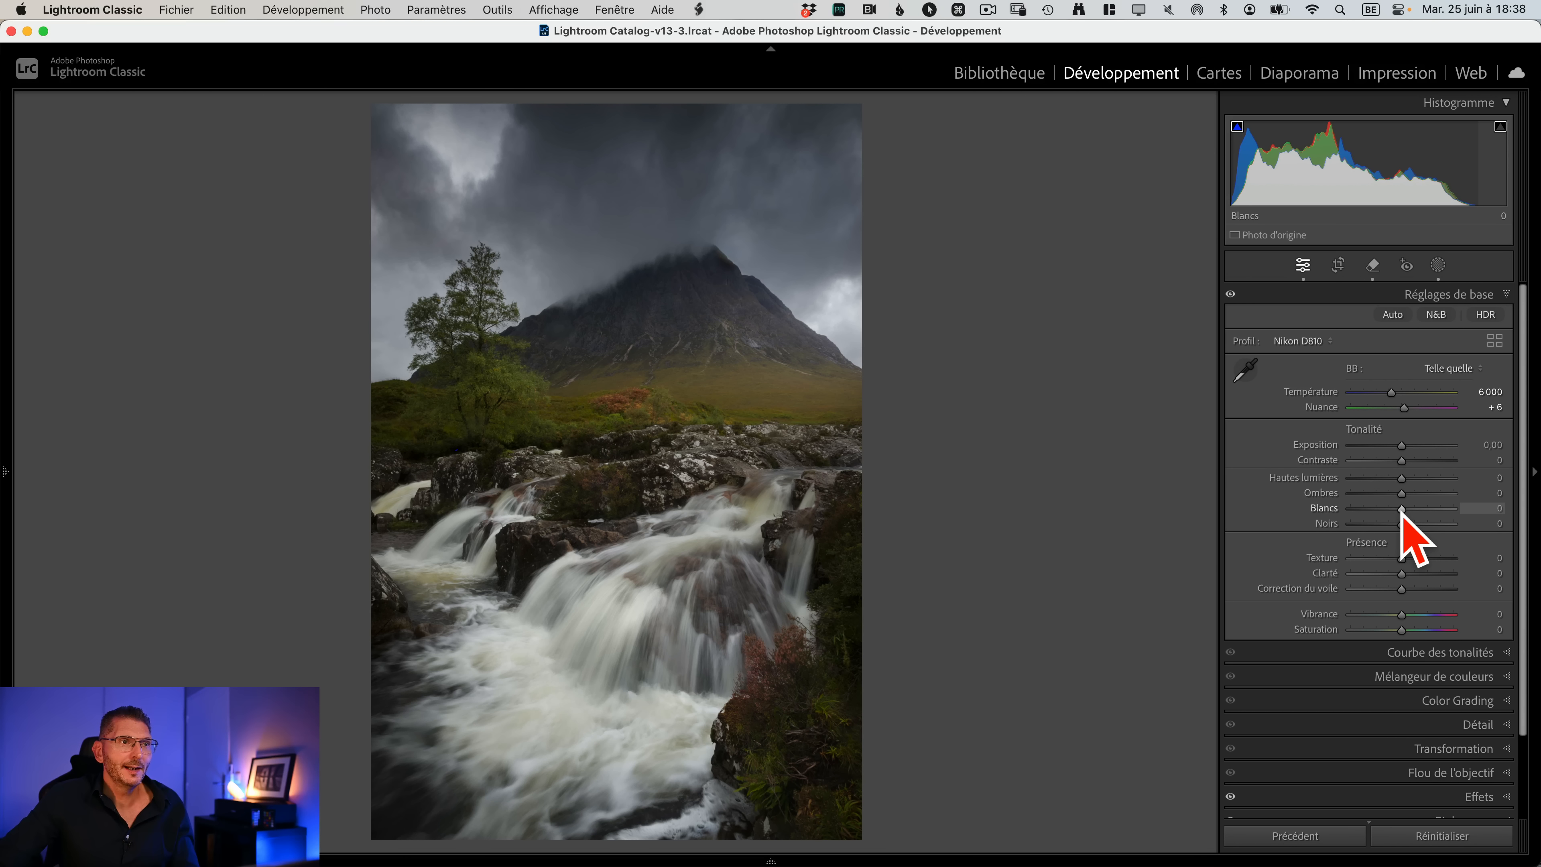
Raise Blancs to +53 on the waterfall photo while checking the shadow clipping indicator.
click(1401, 509)
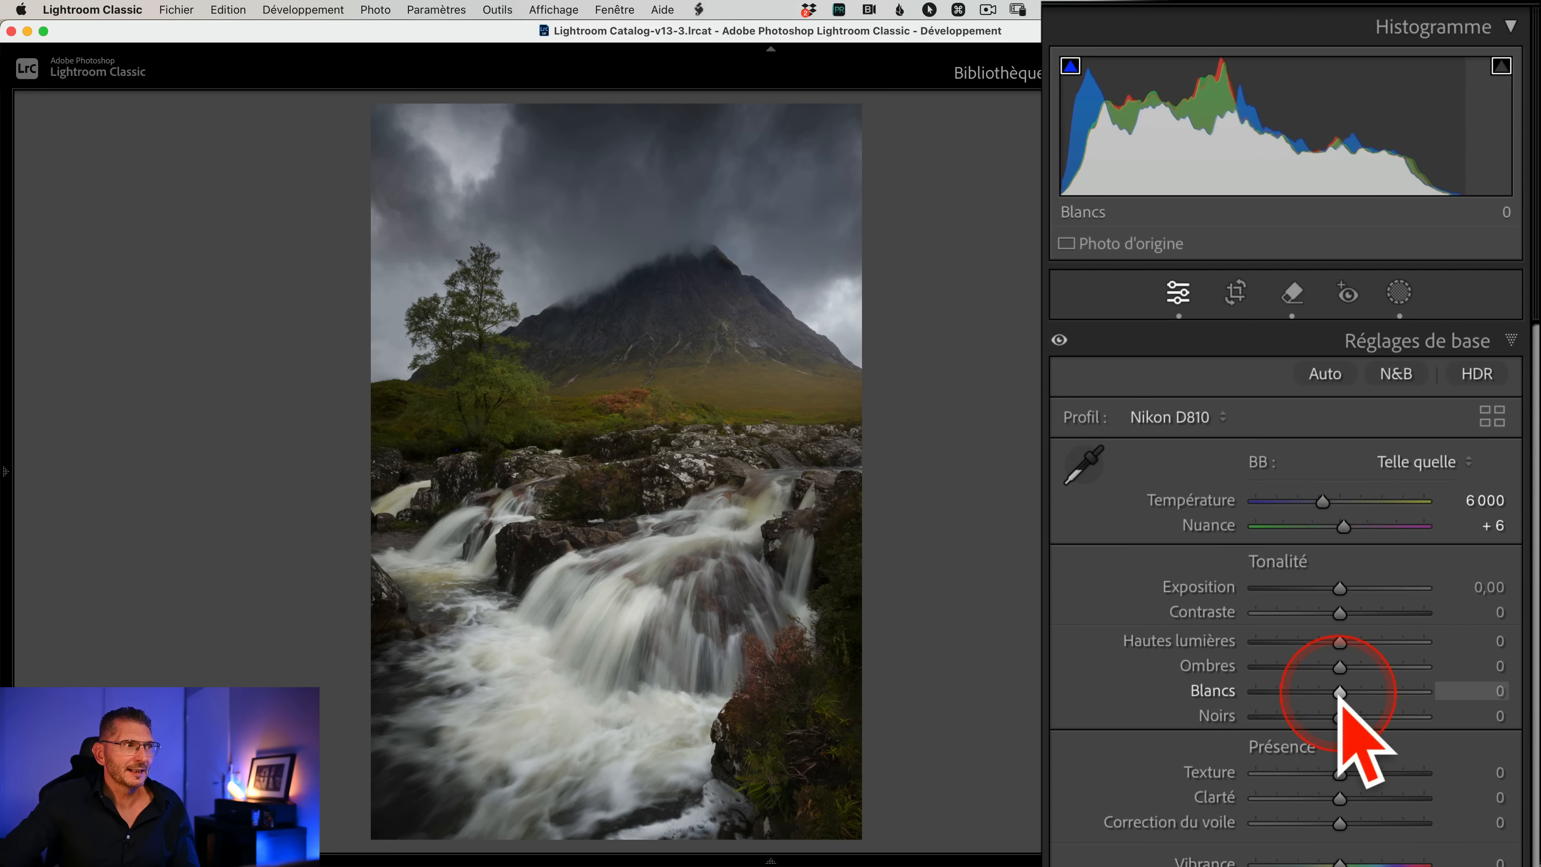
drag(1339, 693, 1384, 692)
key(ctrl)
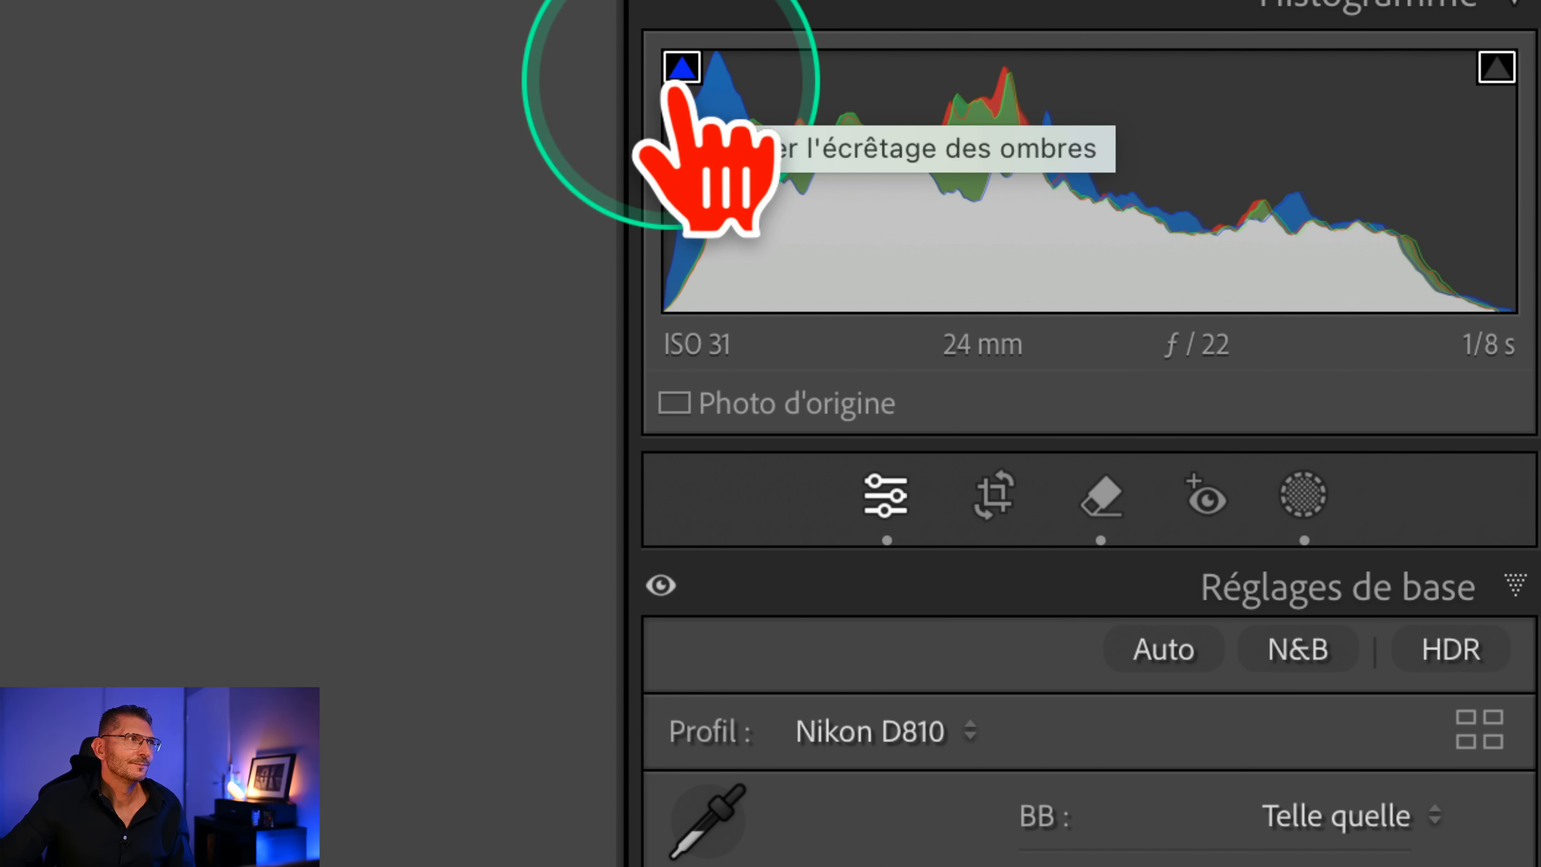
click(679, 64)
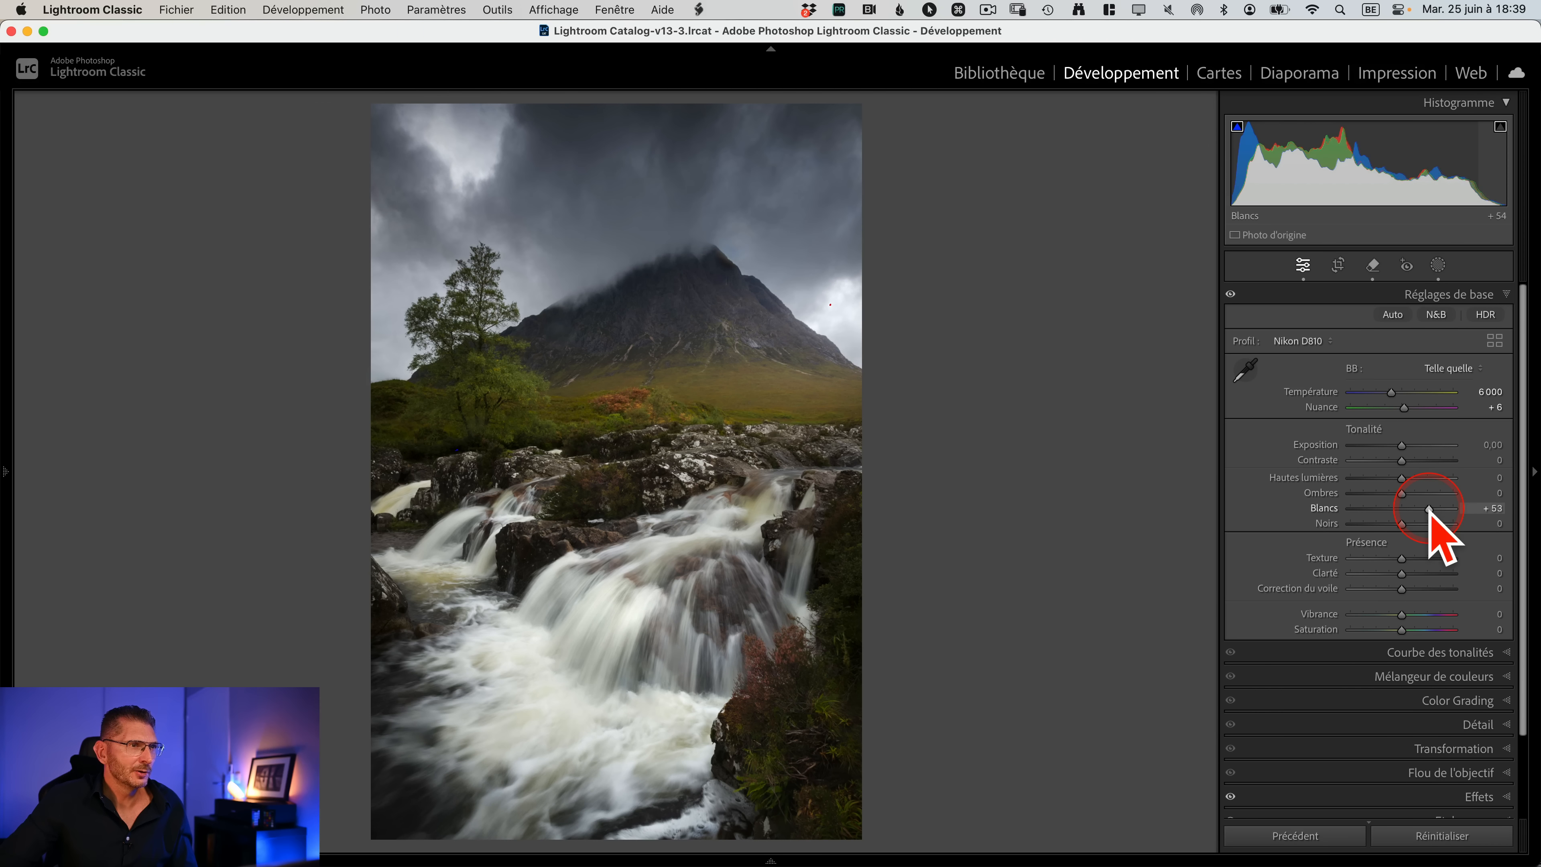
drag(1428, 509, 1430, 509)
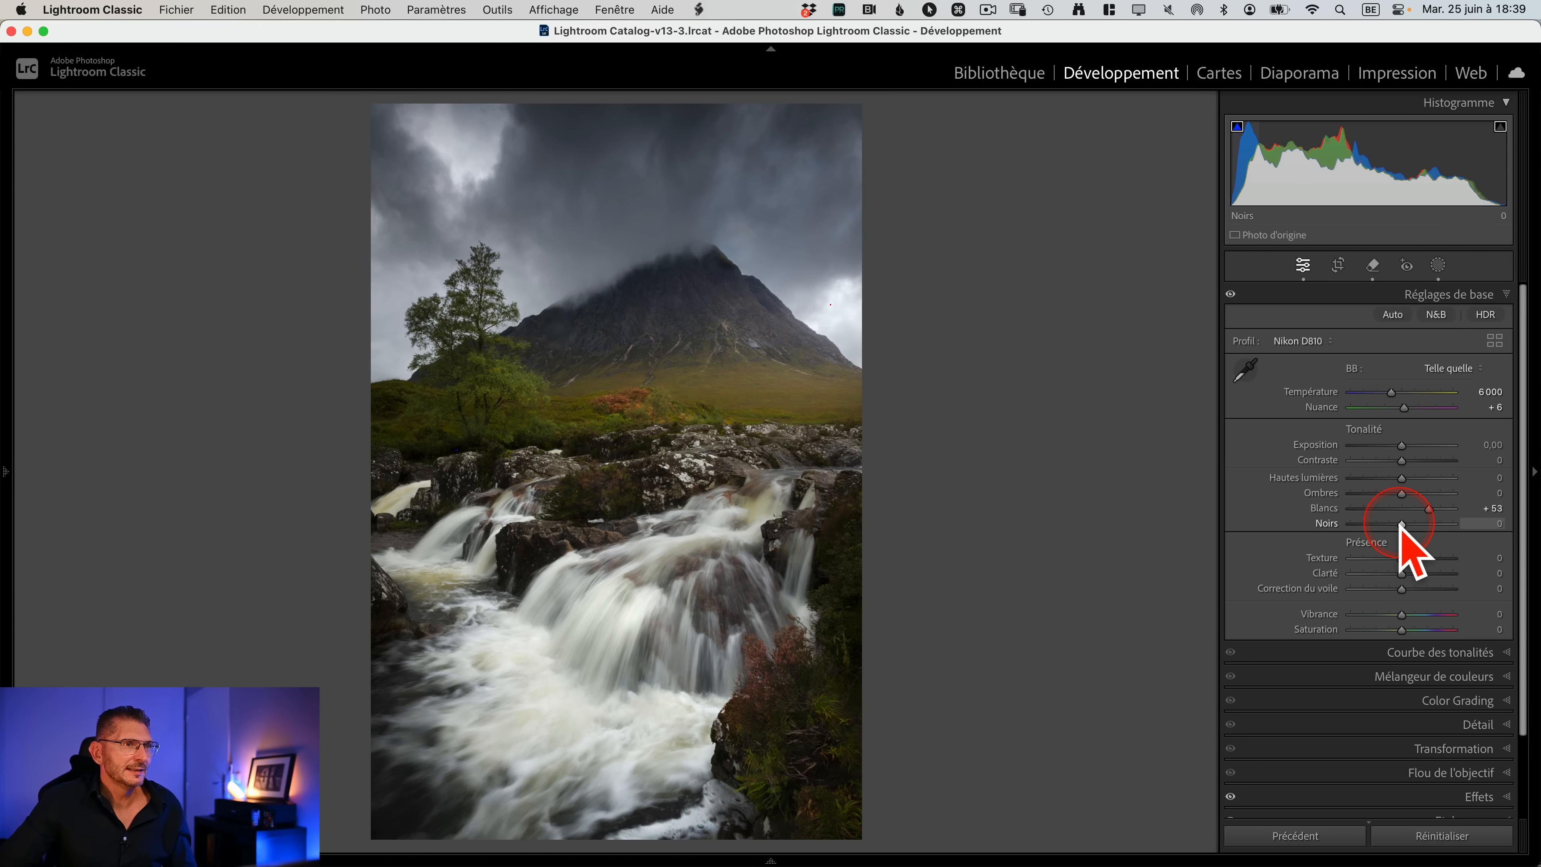
Lower Noirs to −4 on the waterfall photo, keeping shadow clipping to a minimum.
drag(1401, 524, 1392, 523)
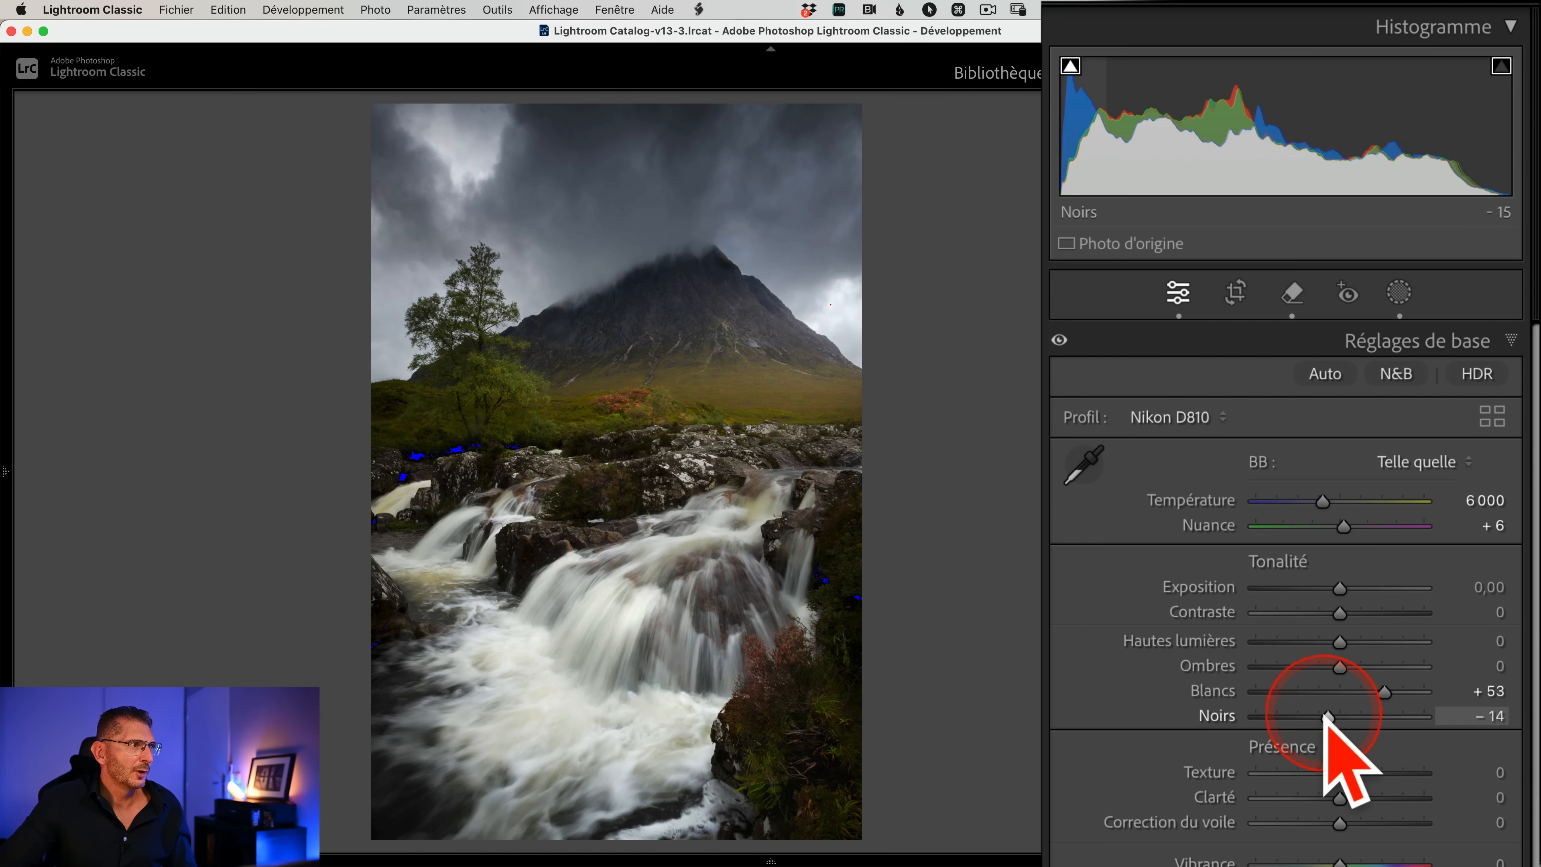
drag(1324, 716, 1326, 717)
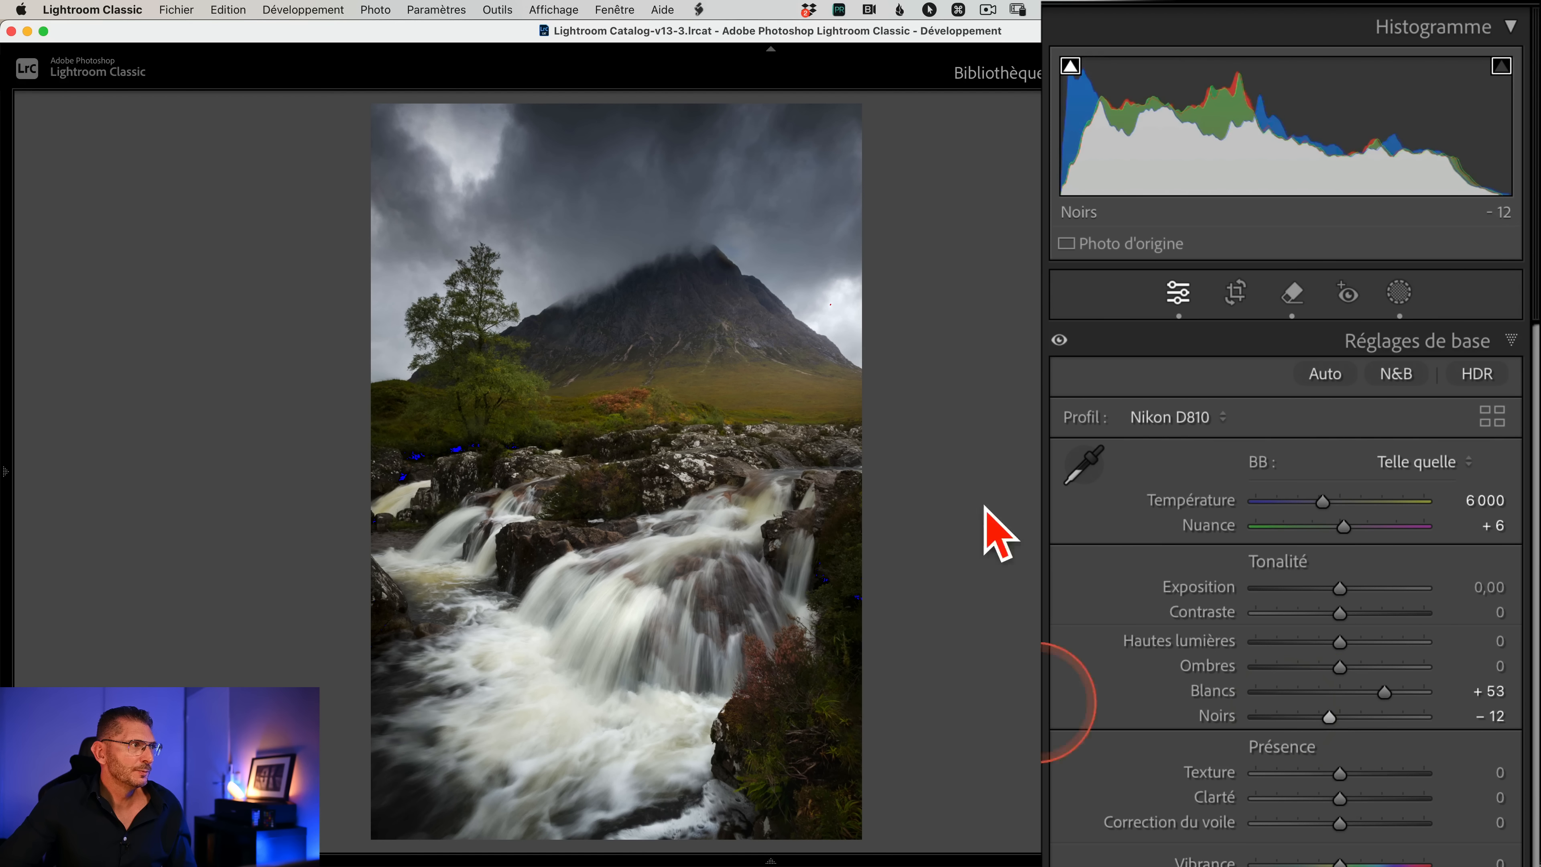
click(1337, 720)
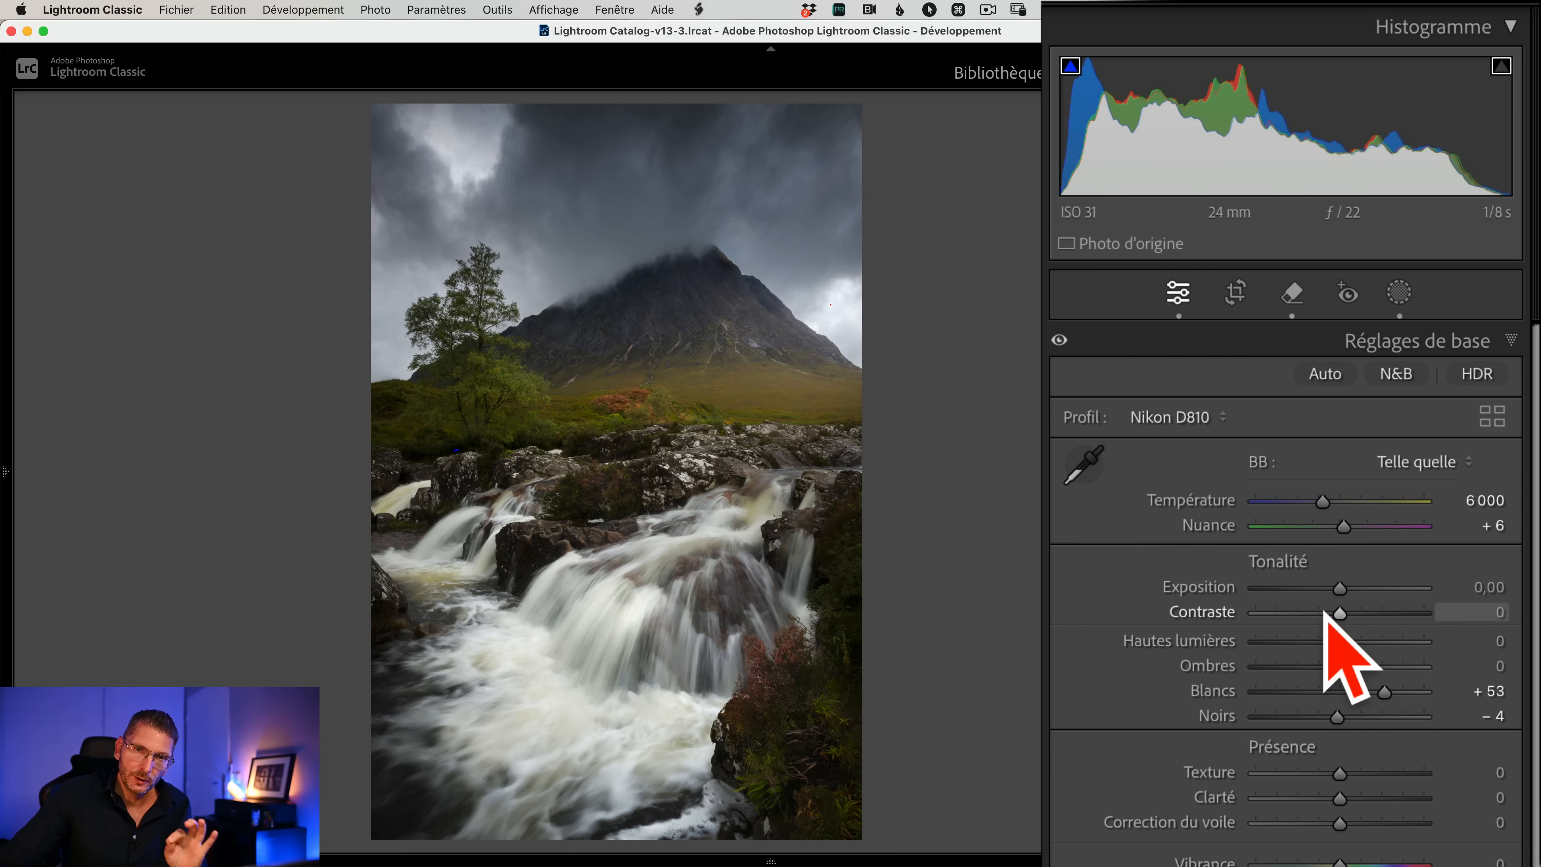
Set Contraste to +12 and compare the waterfall photo with and without the basic adjustments.
drag(1335, 611, 1349, 614)
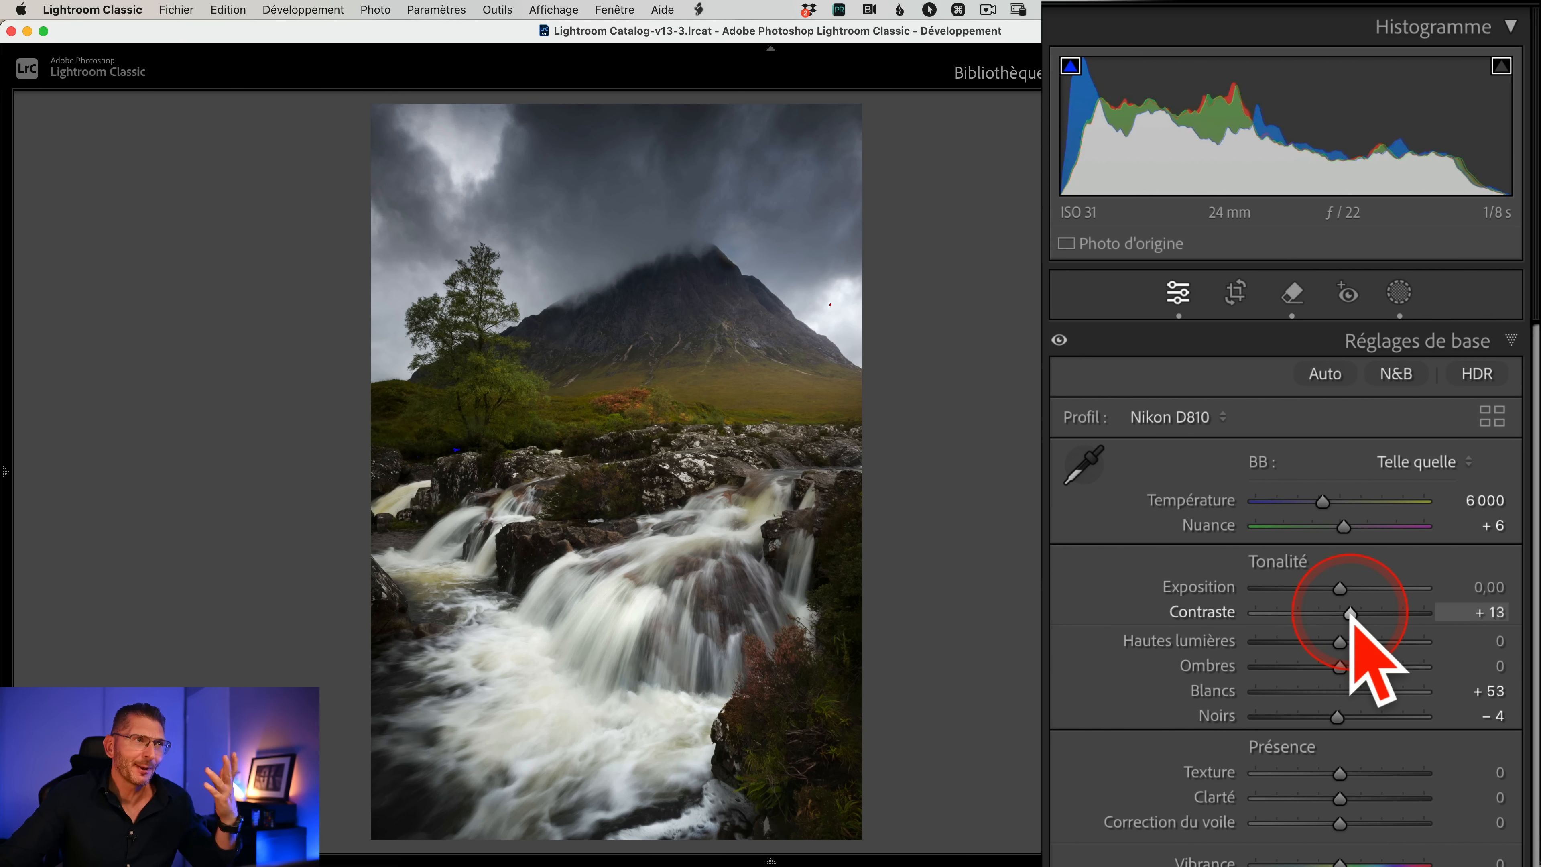
drag(1348, 614, 1348, 614)
click(1059, 339)
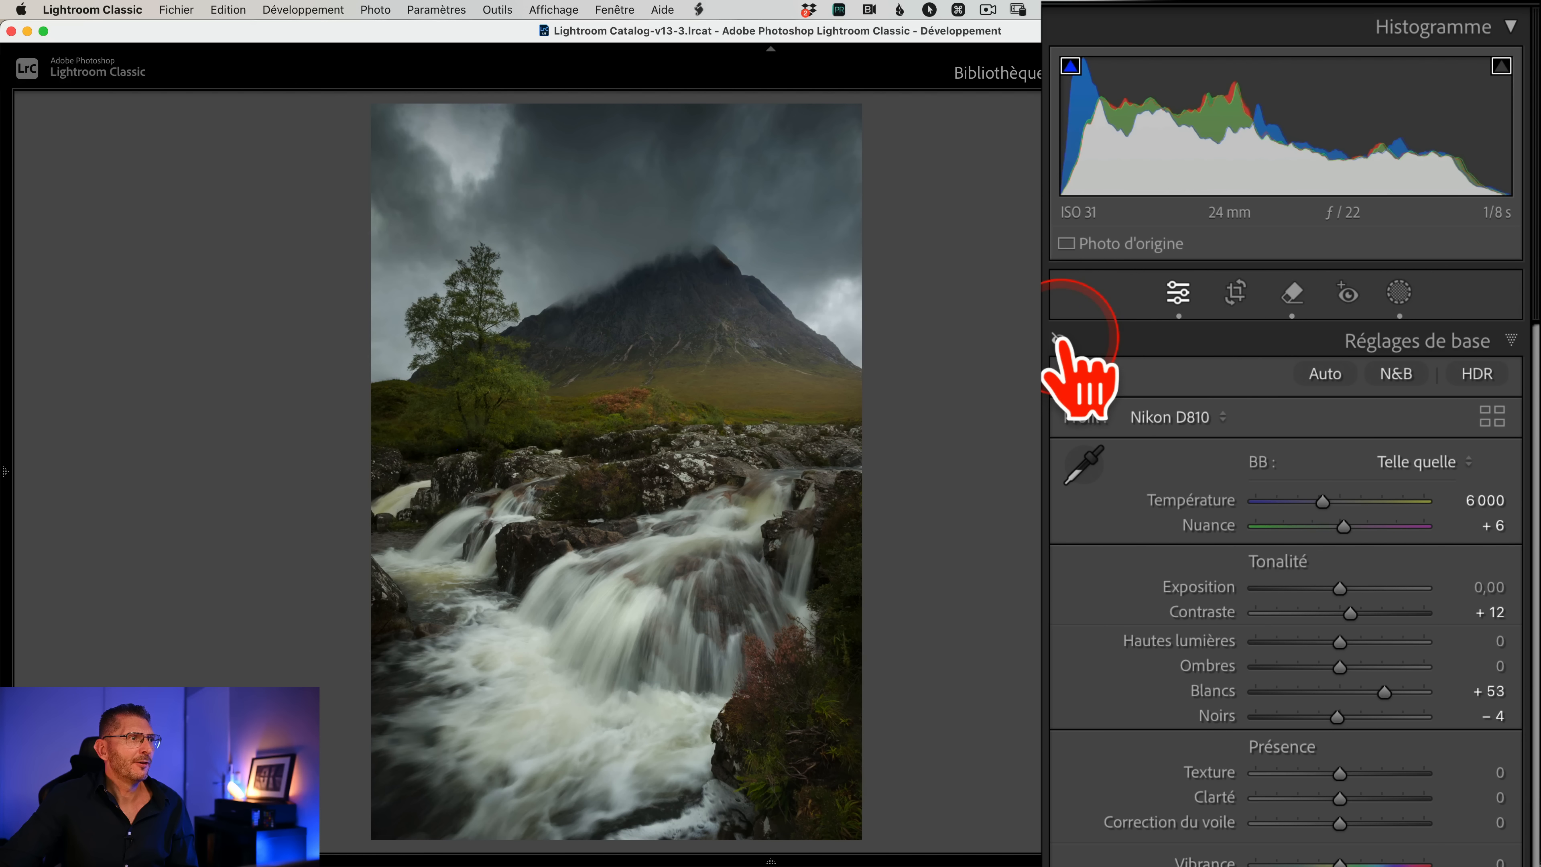
click(1059, 340)
click(1058, 340)
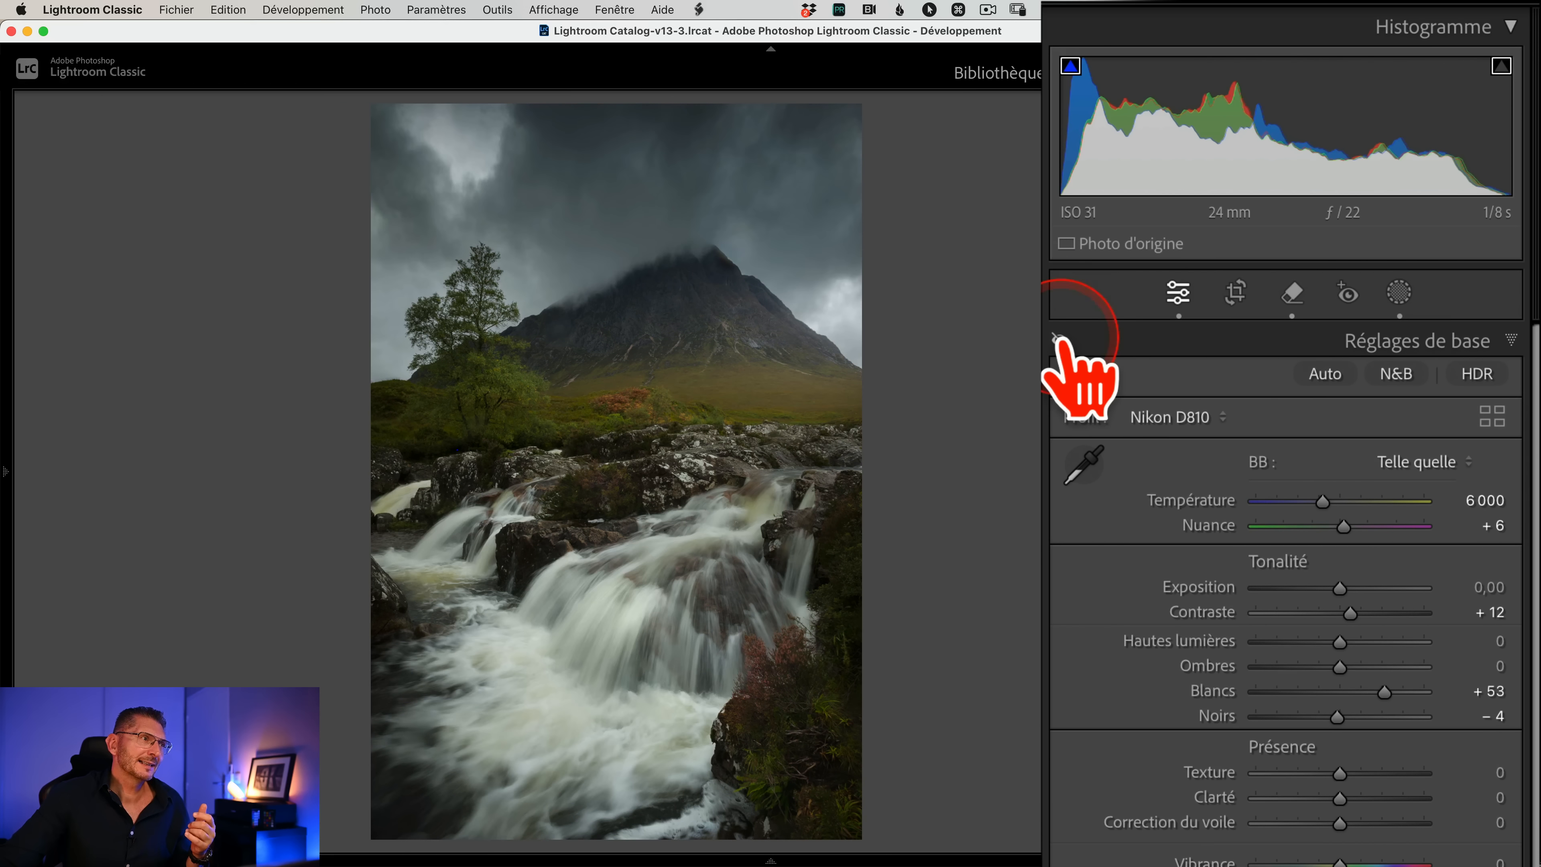
click(1059, 340)
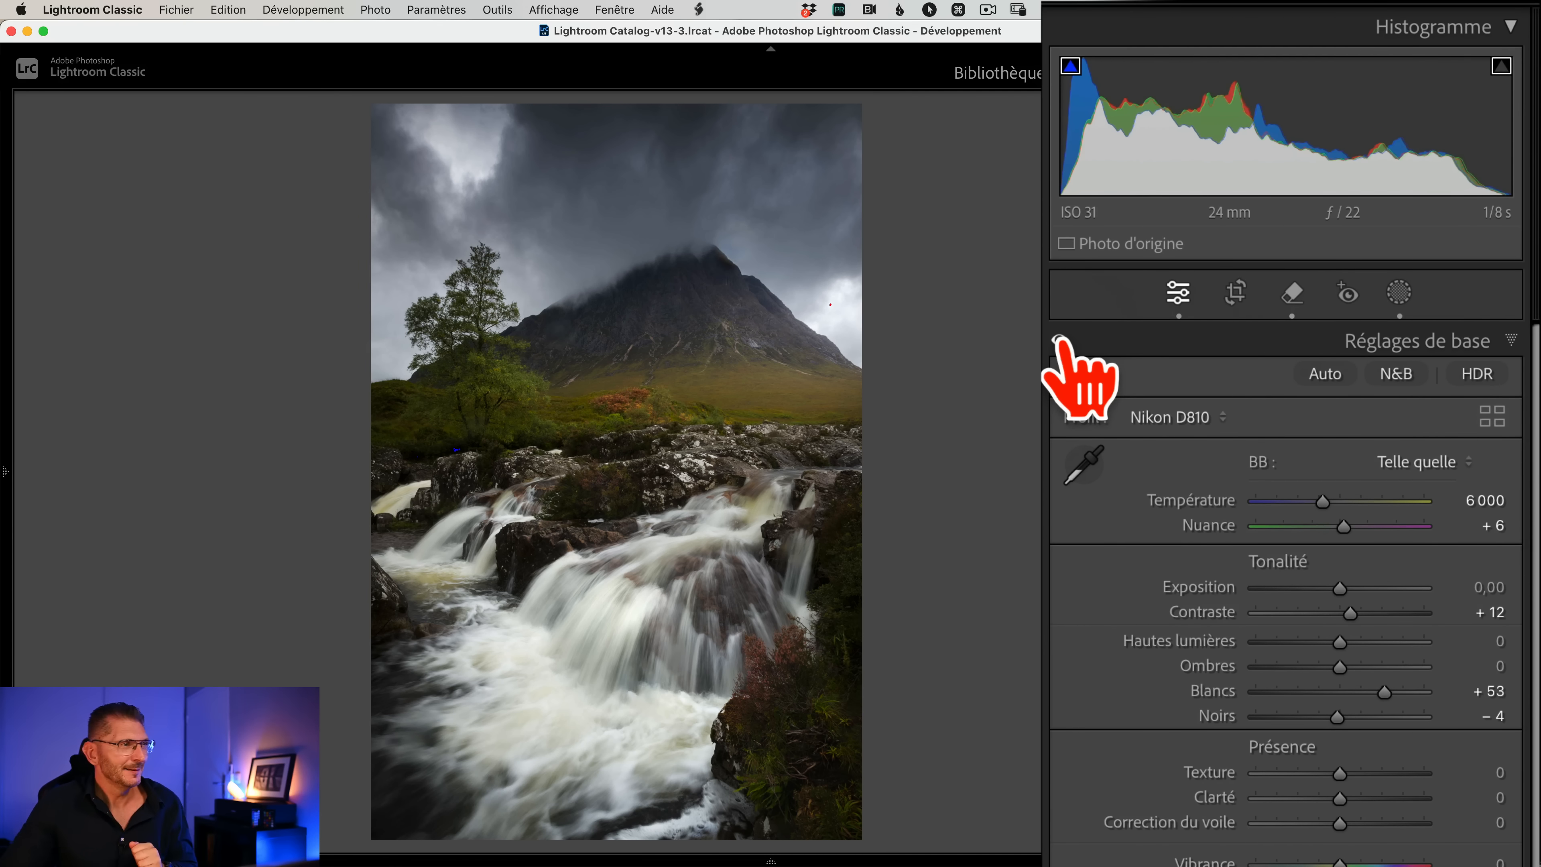
Open the aerial tree photo DJI_0039.DNG for developing and show its clipping warnings.
key(g)
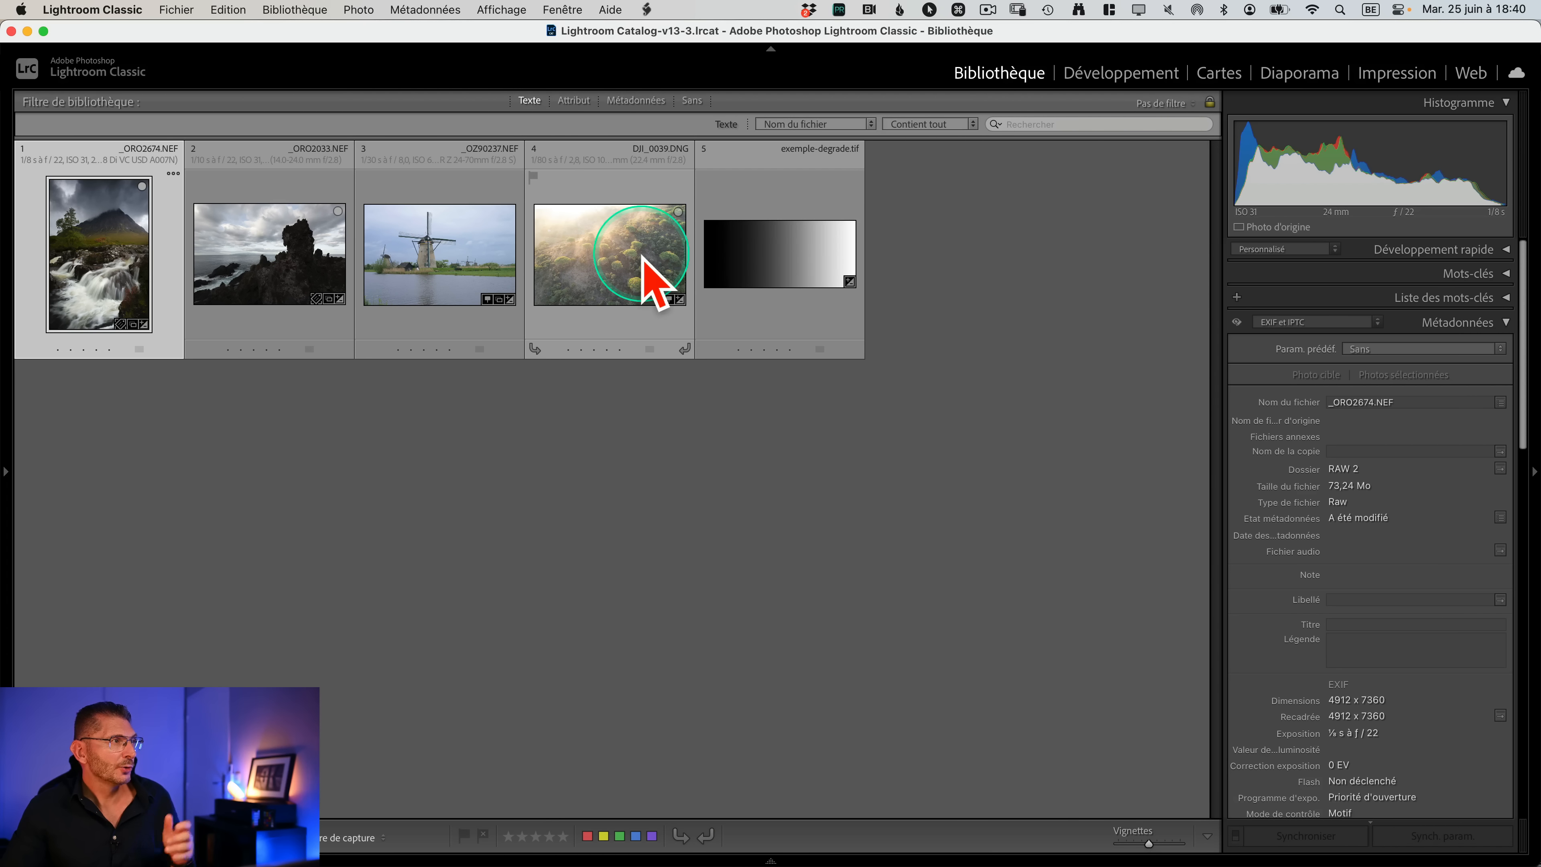
double_click(652, 279)
key(d)
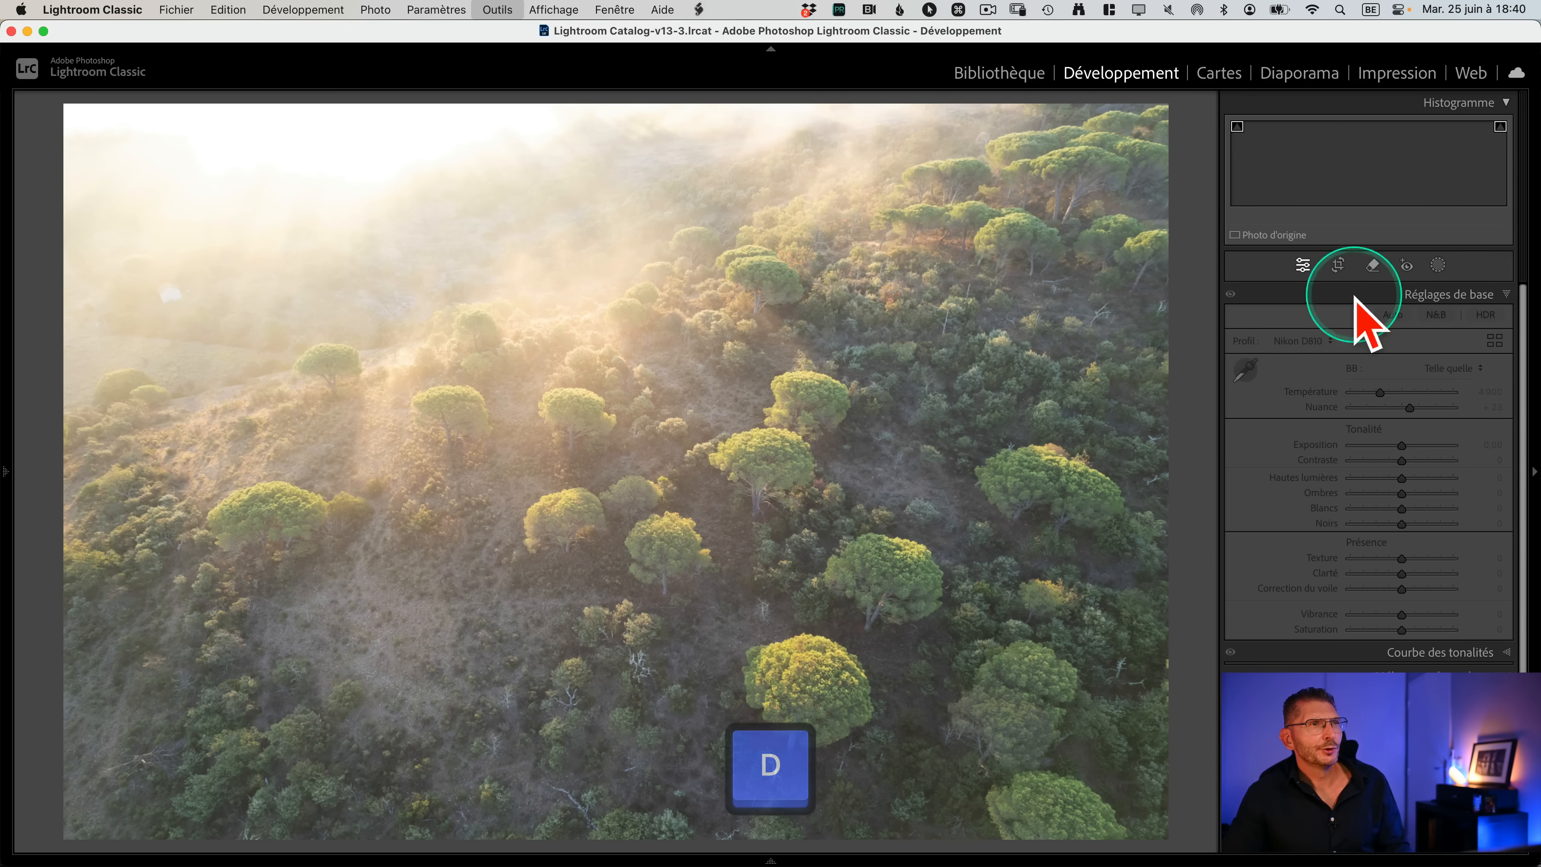
key(j)
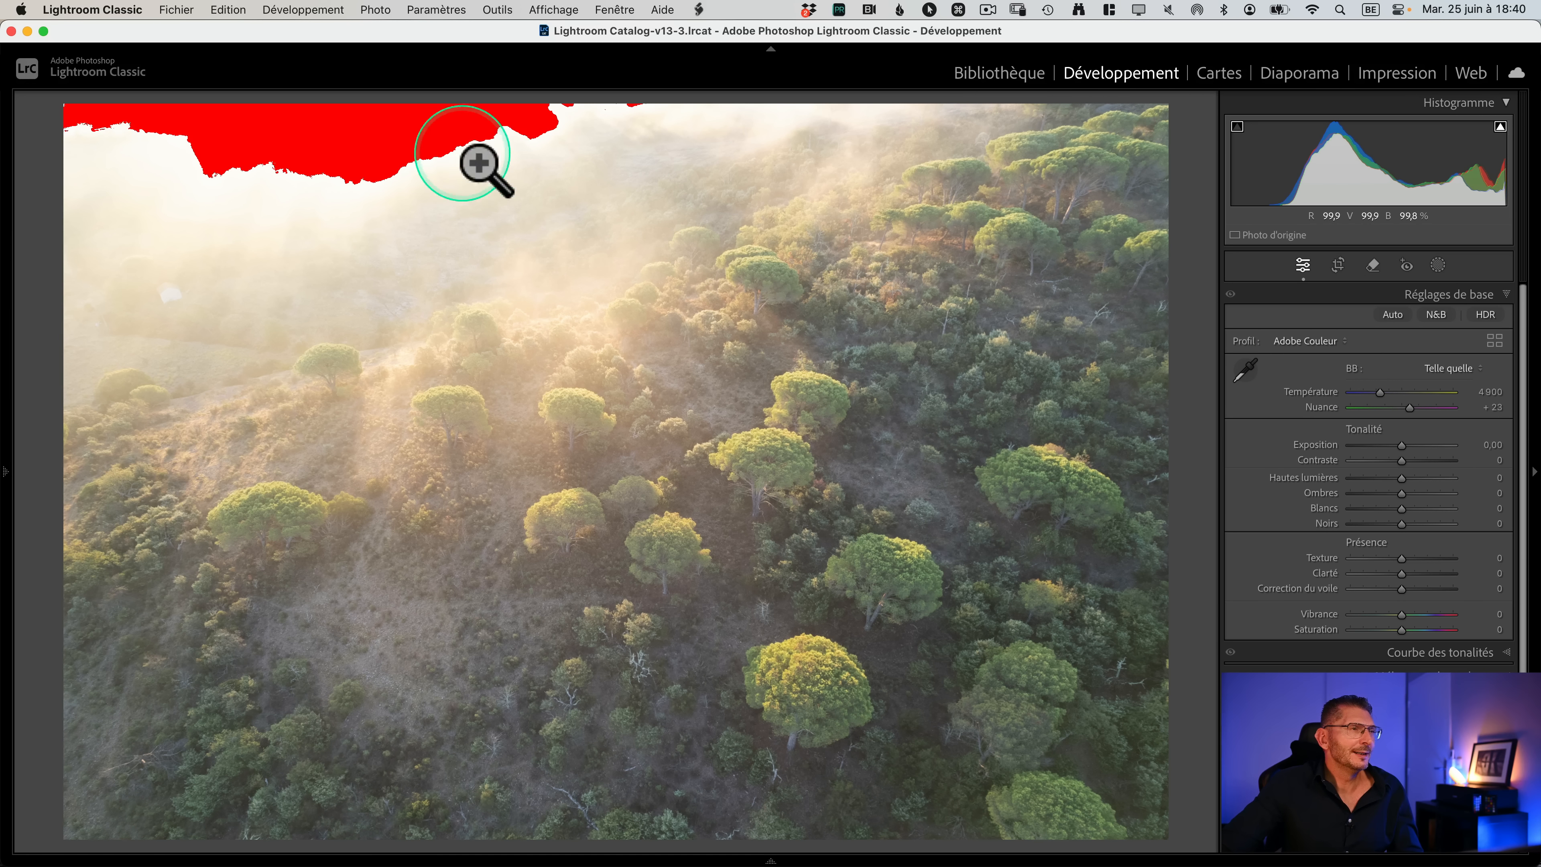
Set Hautes lumières to −50 and Exposition to −0,50 on the aerial photo to recover its bright sky.
drag(1402, 478, 1383, 478)
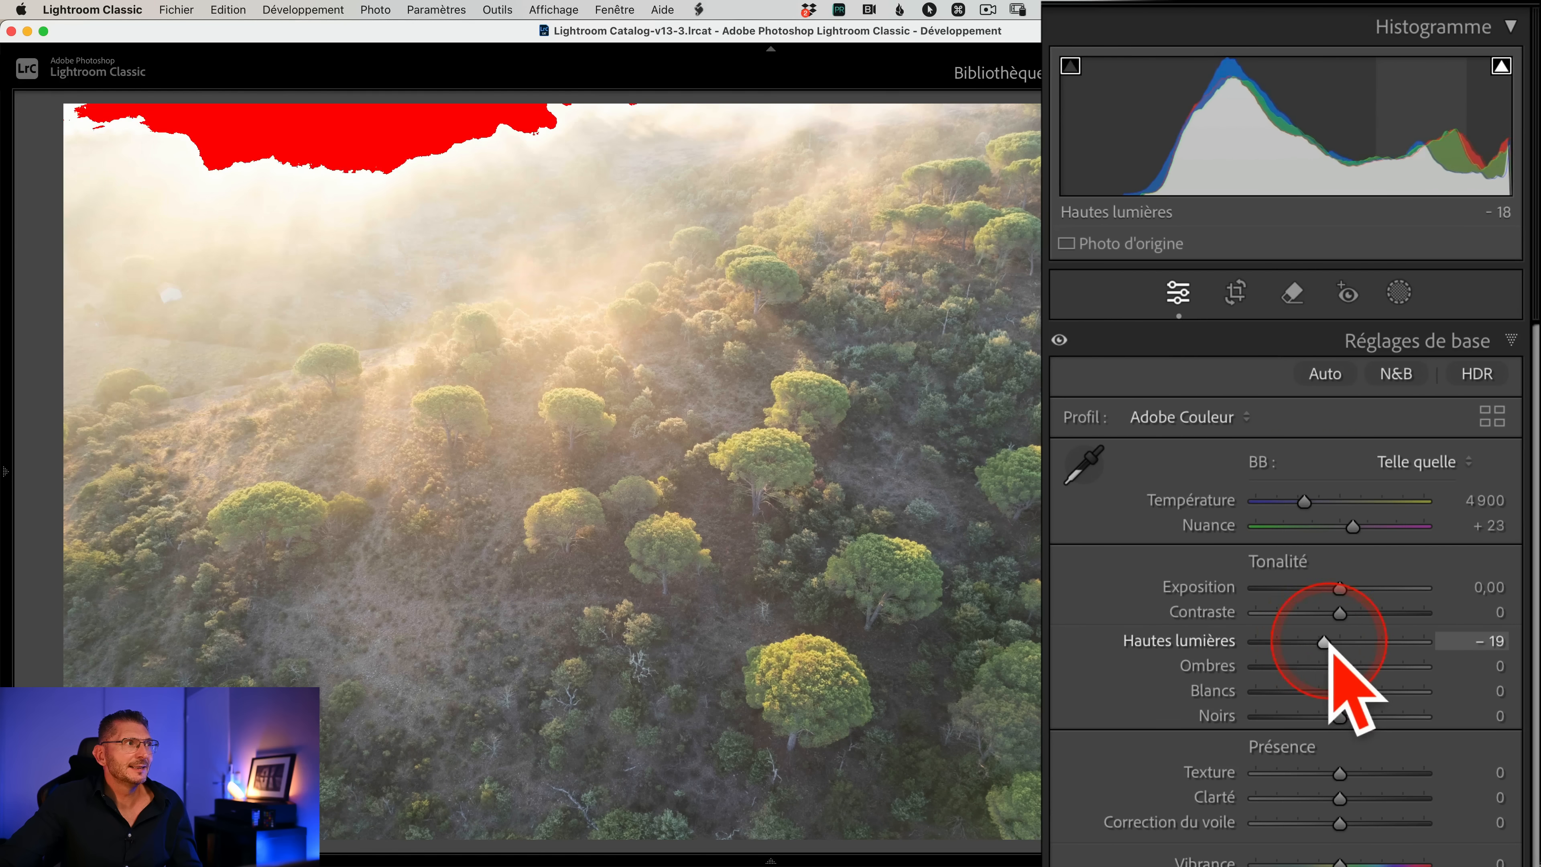
drag(1310, 645, 1303, 644)
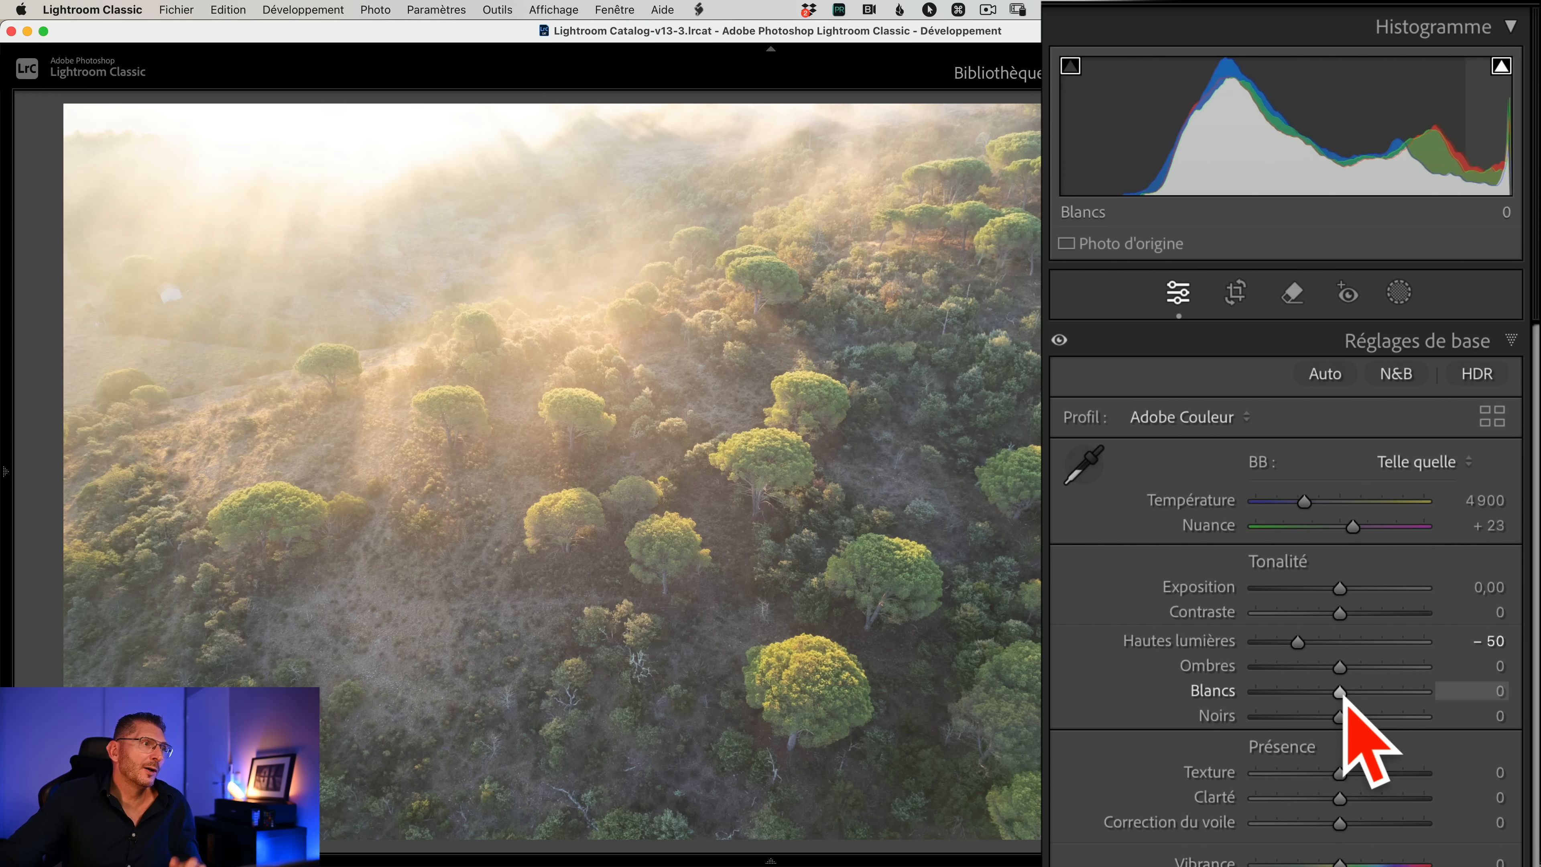
click(1501, 65)
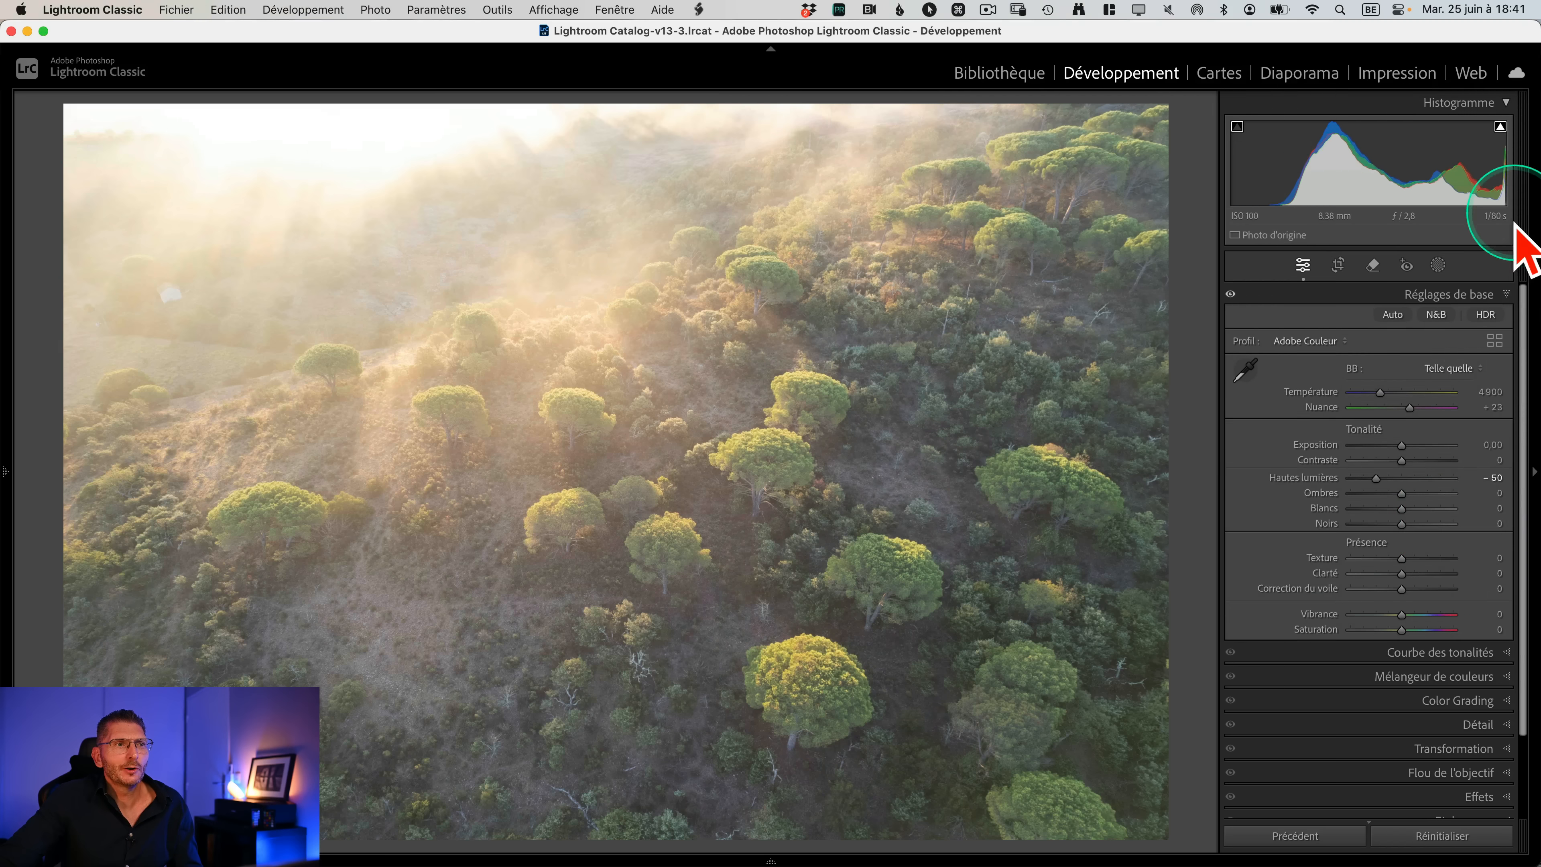
click(1242, 781)
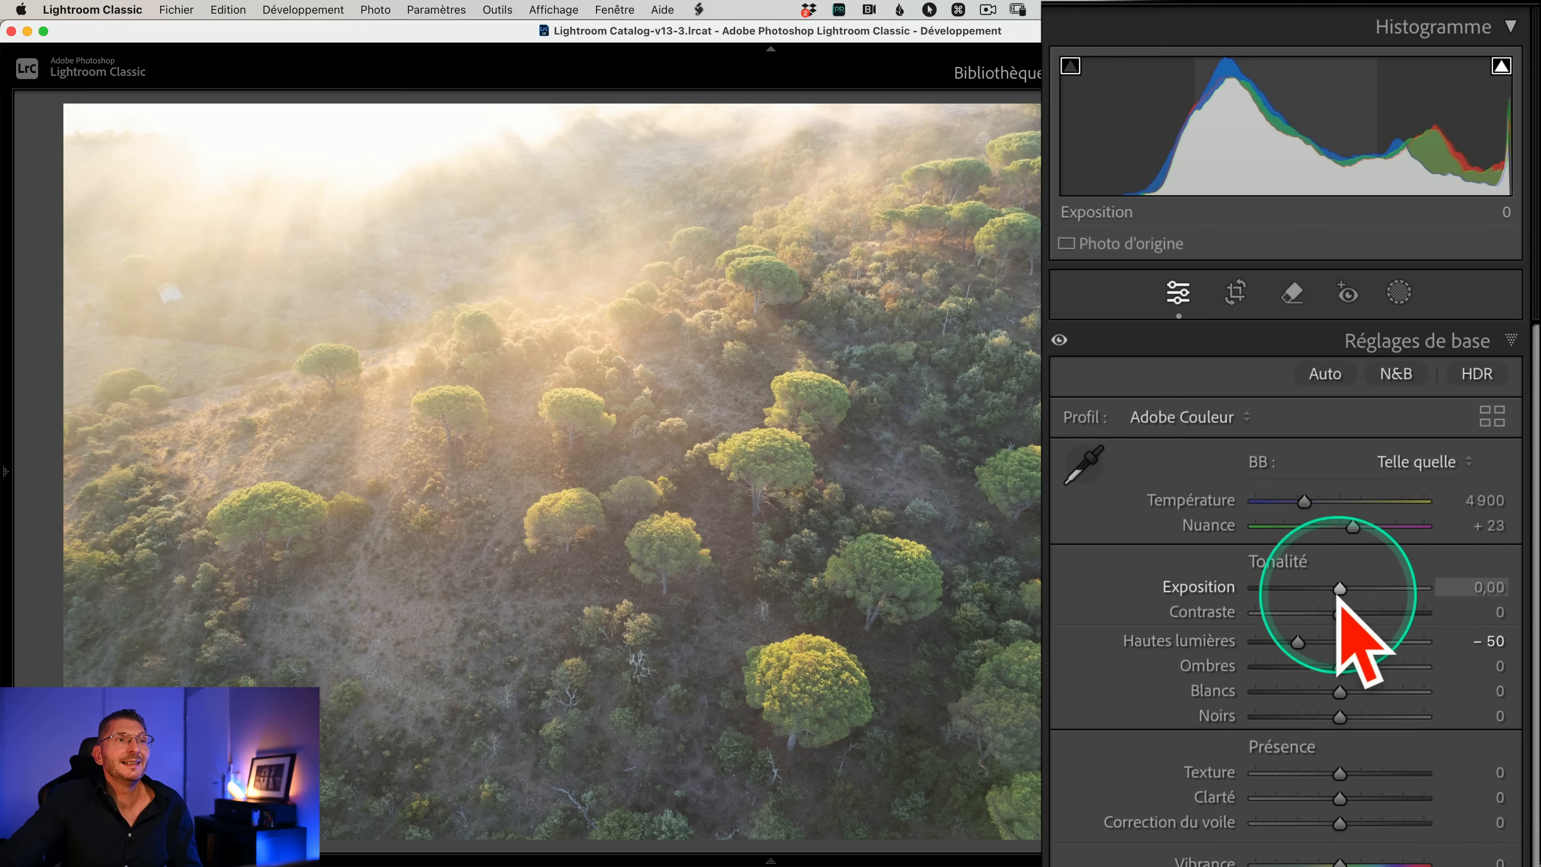
drag(1340, 595, 1331, 588)
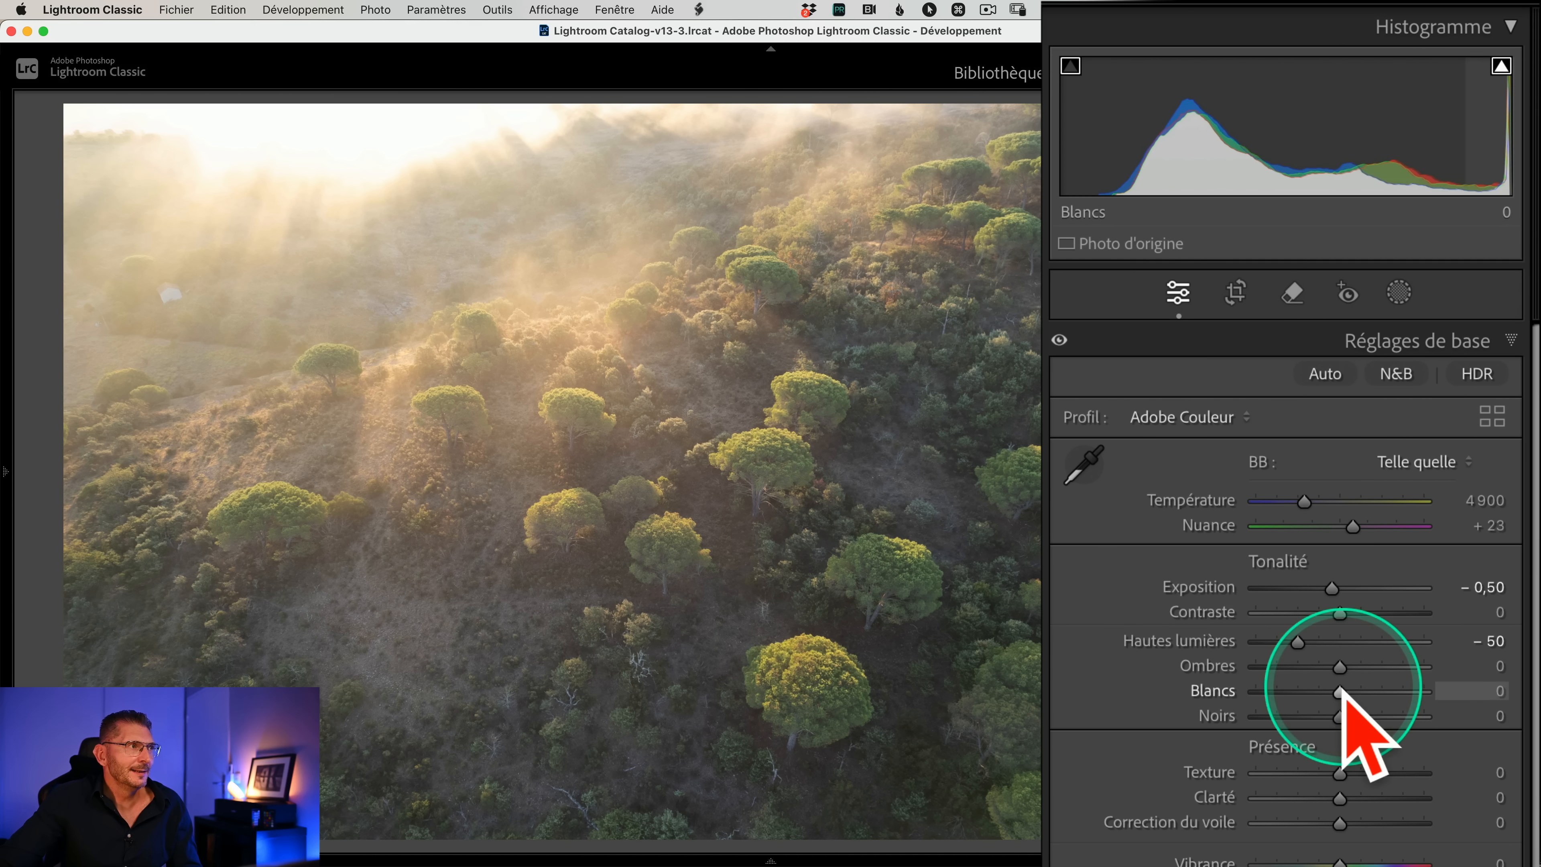
Try raising Blancs slightly and Contraste to +100 on the aerial photo, resetting both to 0.
drag(1343, 692, 1350, 692)
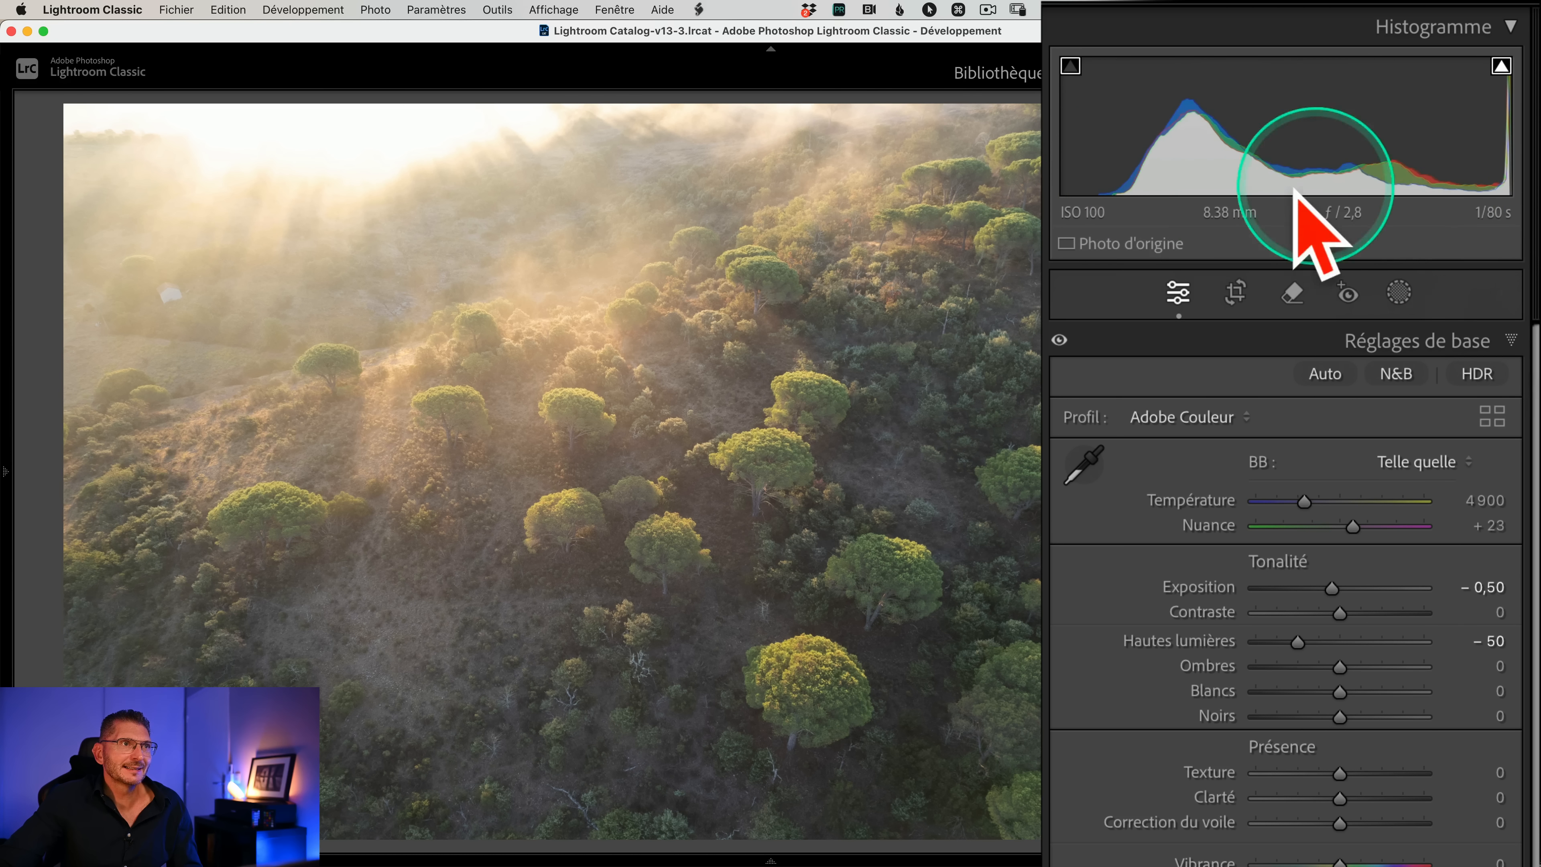
drag(1345, 622, 1432, 625)
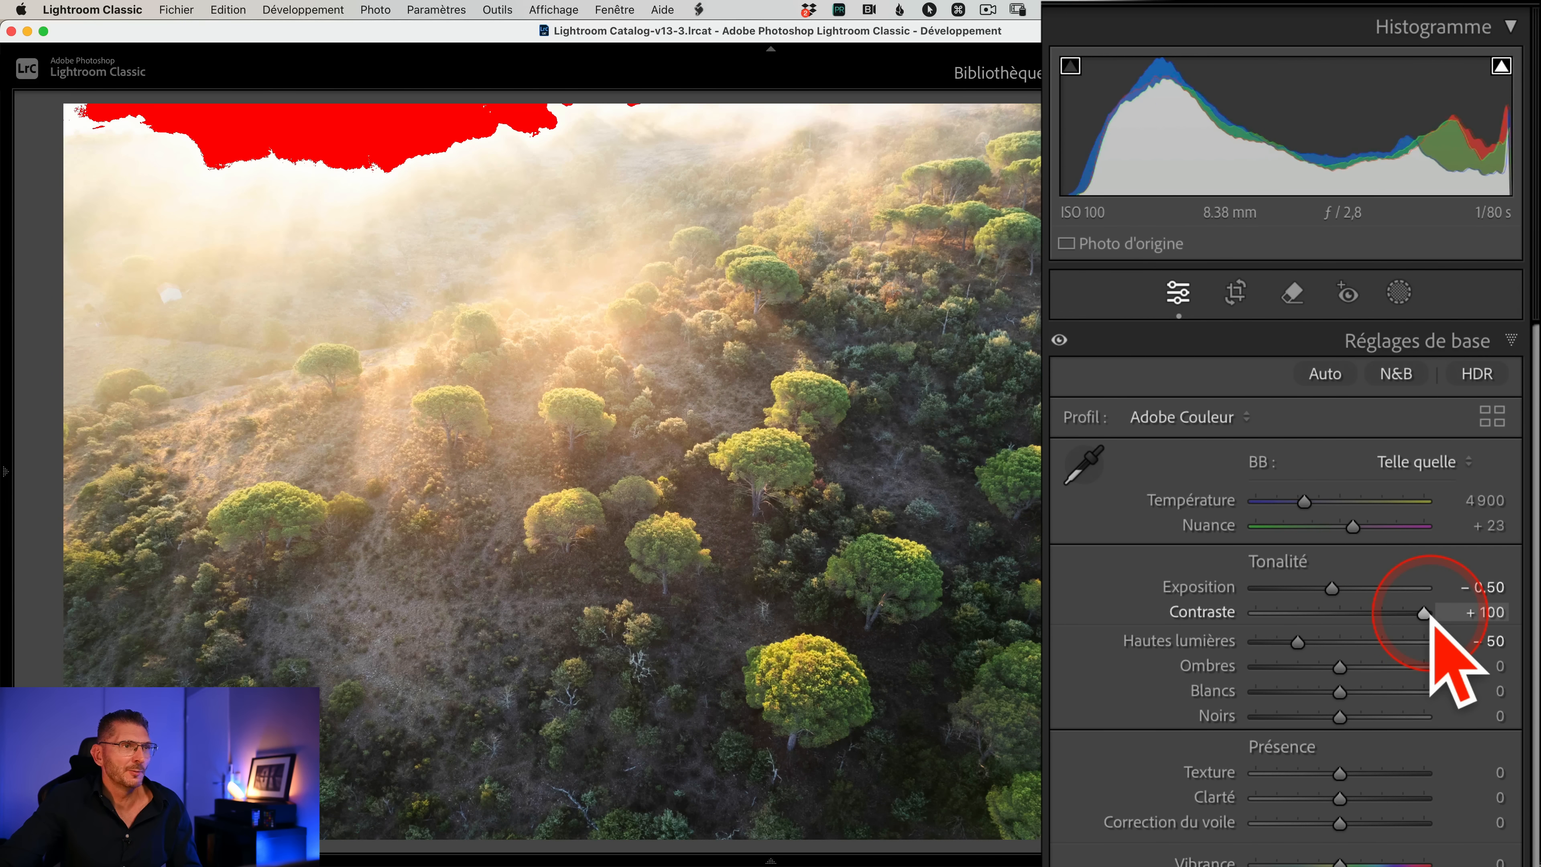
double_click(1426, 615)
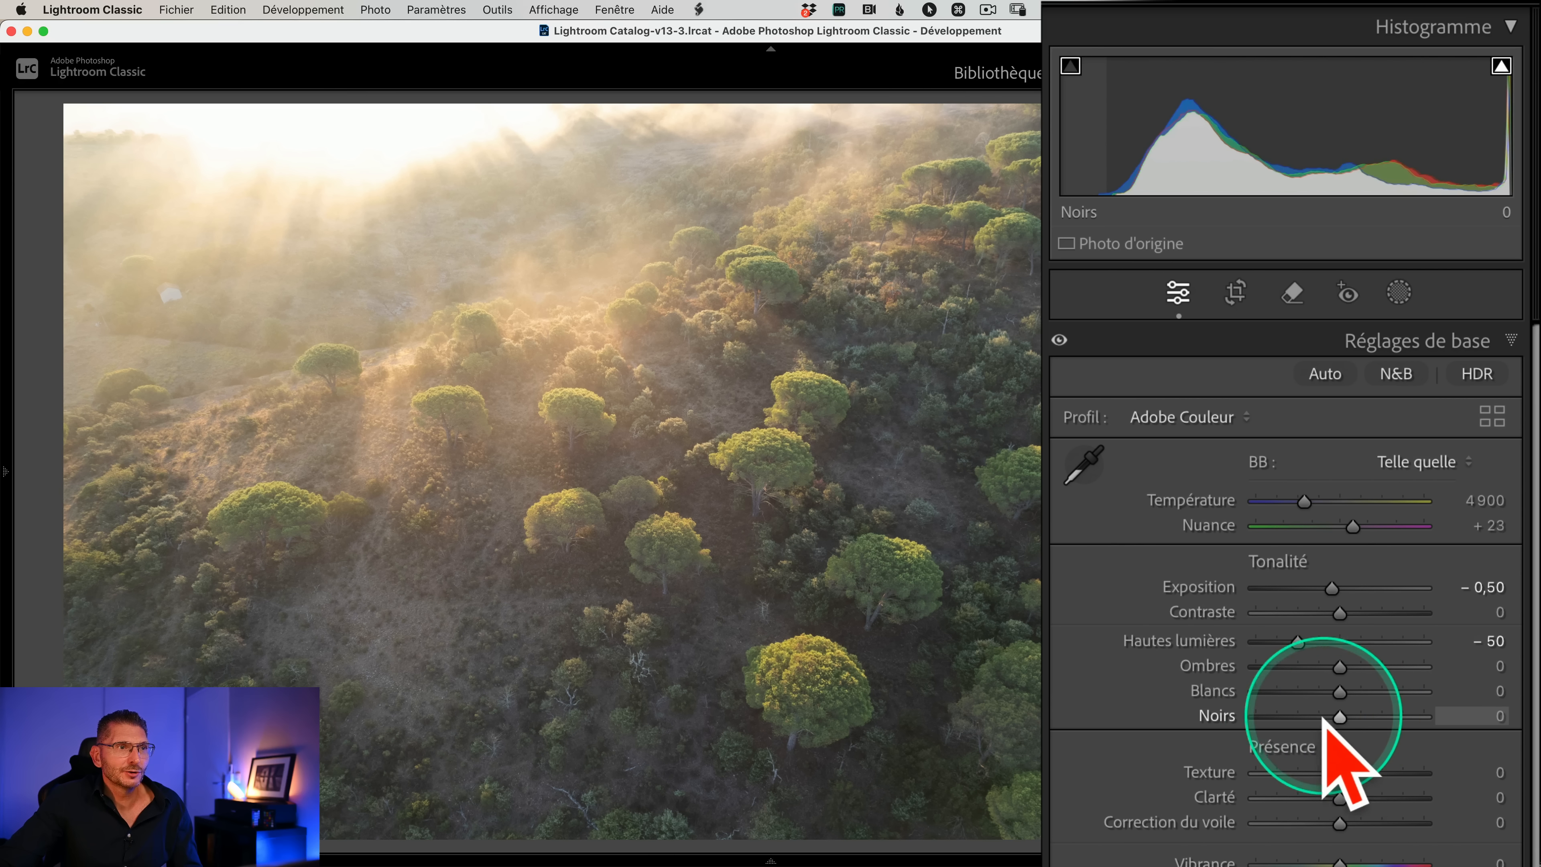
Lower Noirs to −49 on the aerial photo and compare it with and without the basic adjustments.
drag(1339, 718, 1299, 717)
click(1059, 338)
click(1059, 338)
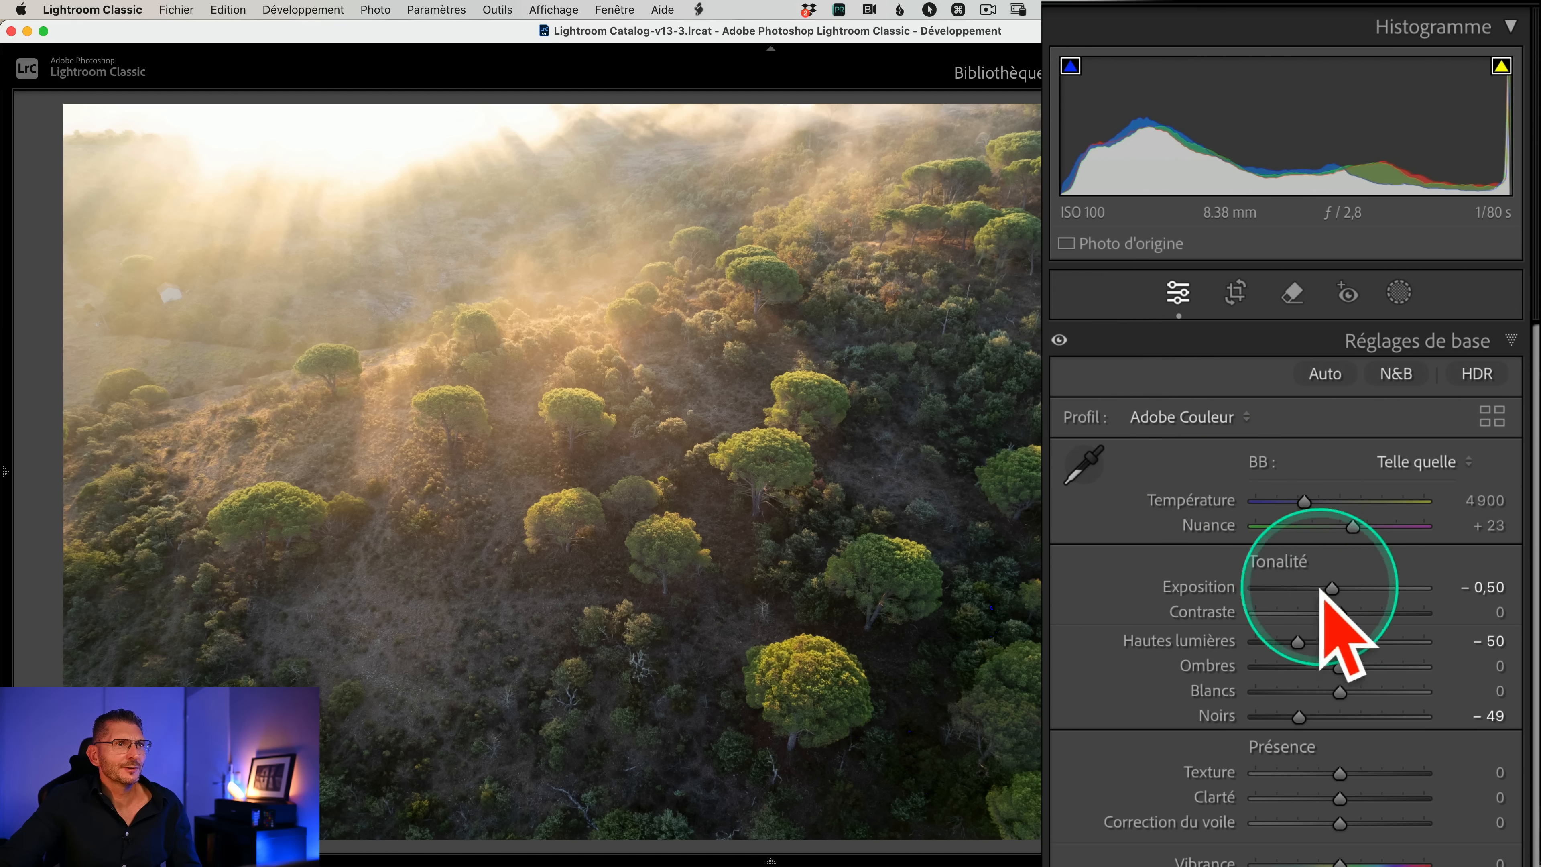
Set Contraste to +29 on the aerial photo and compare it with and without the basic adjustments.
drag(1339, 612, 1364, 611)
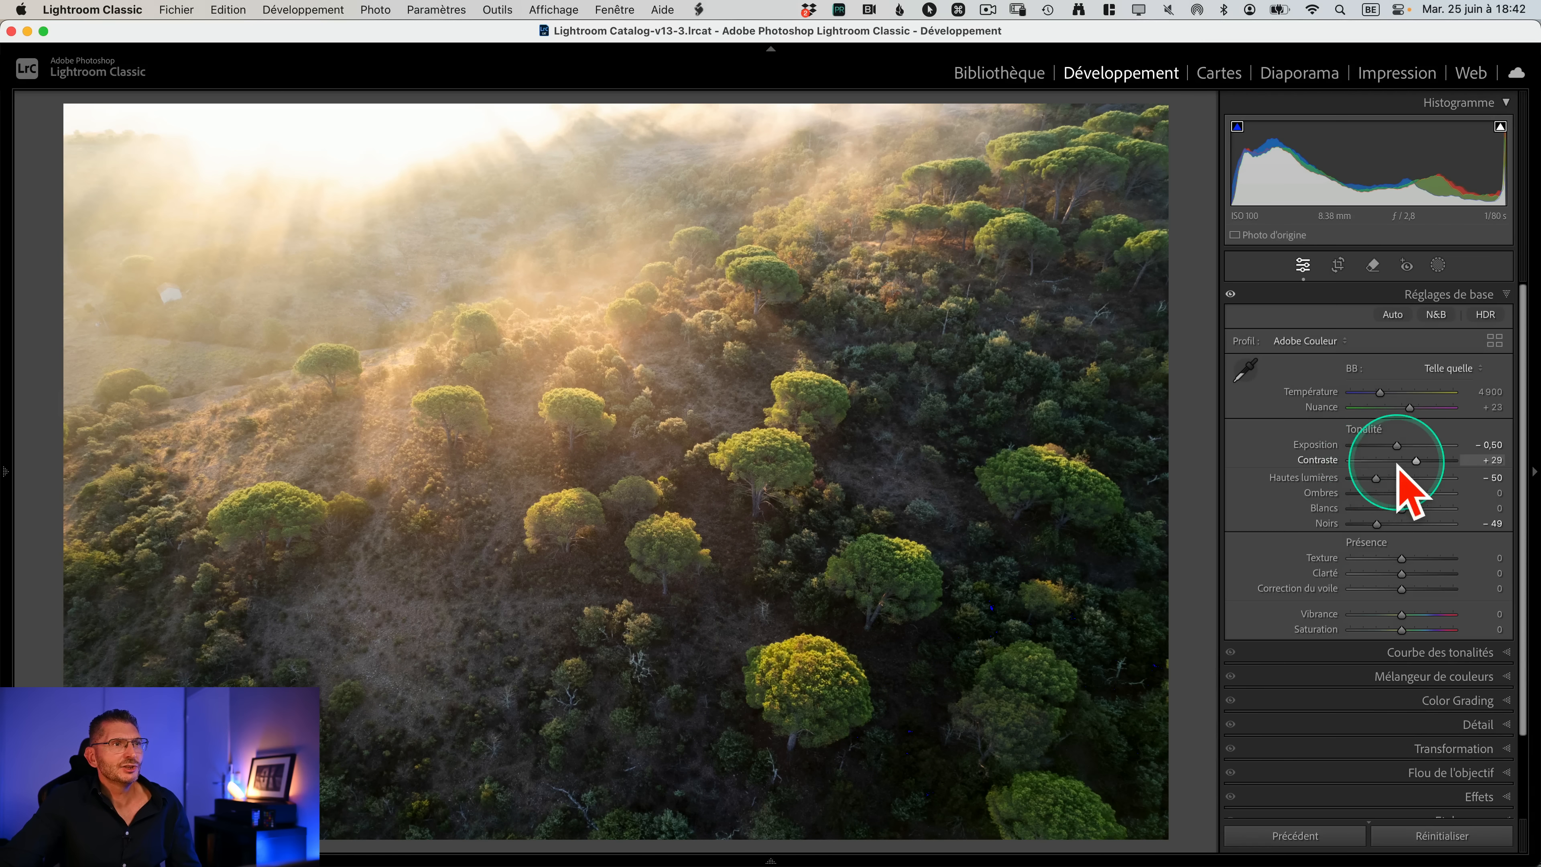
key(ctrl)
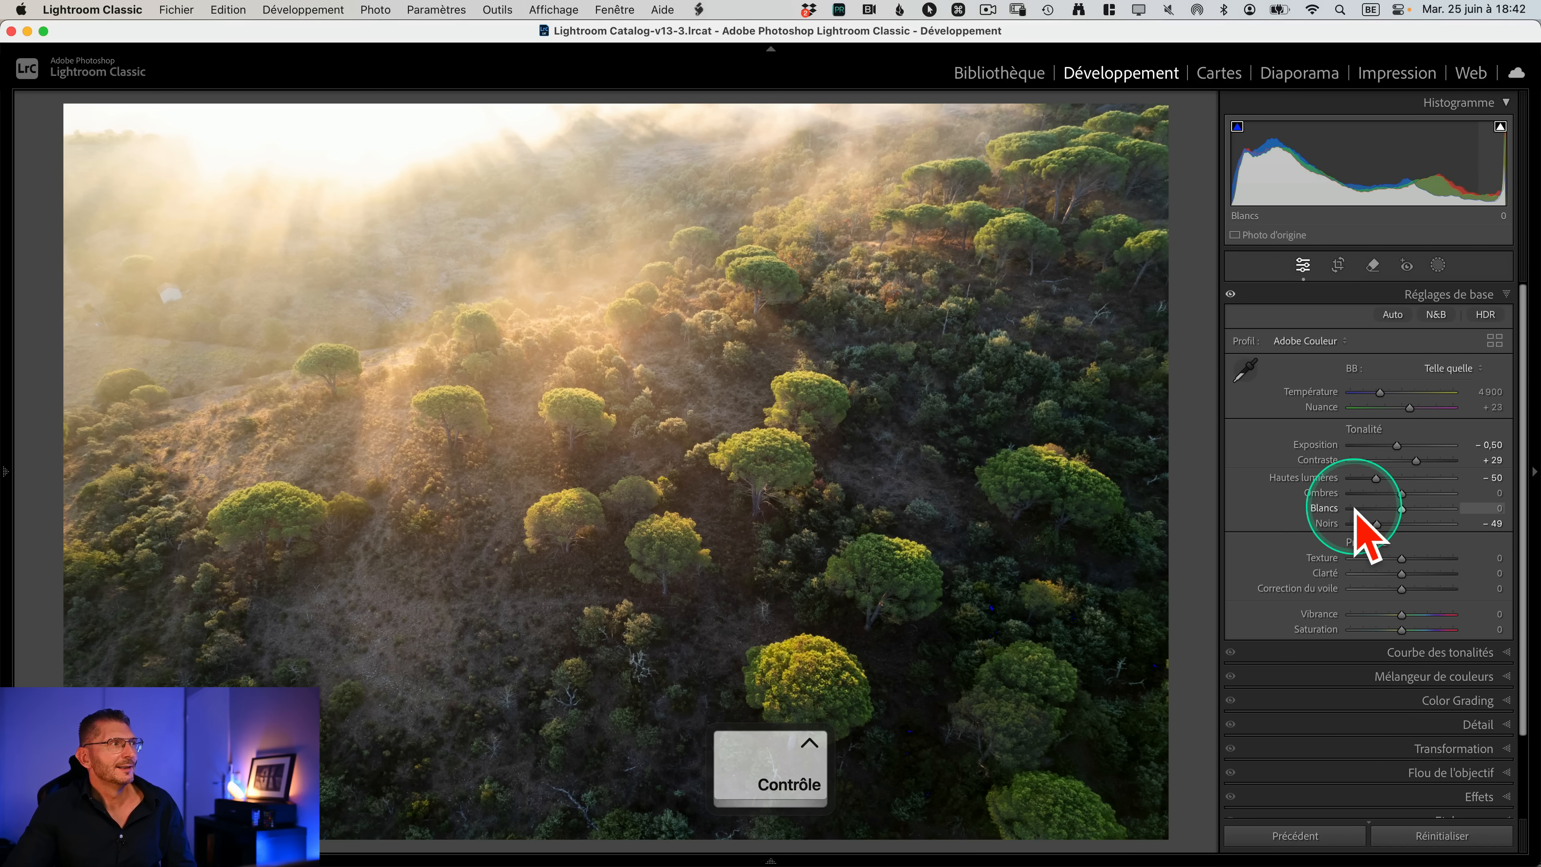
click(1230, 294)
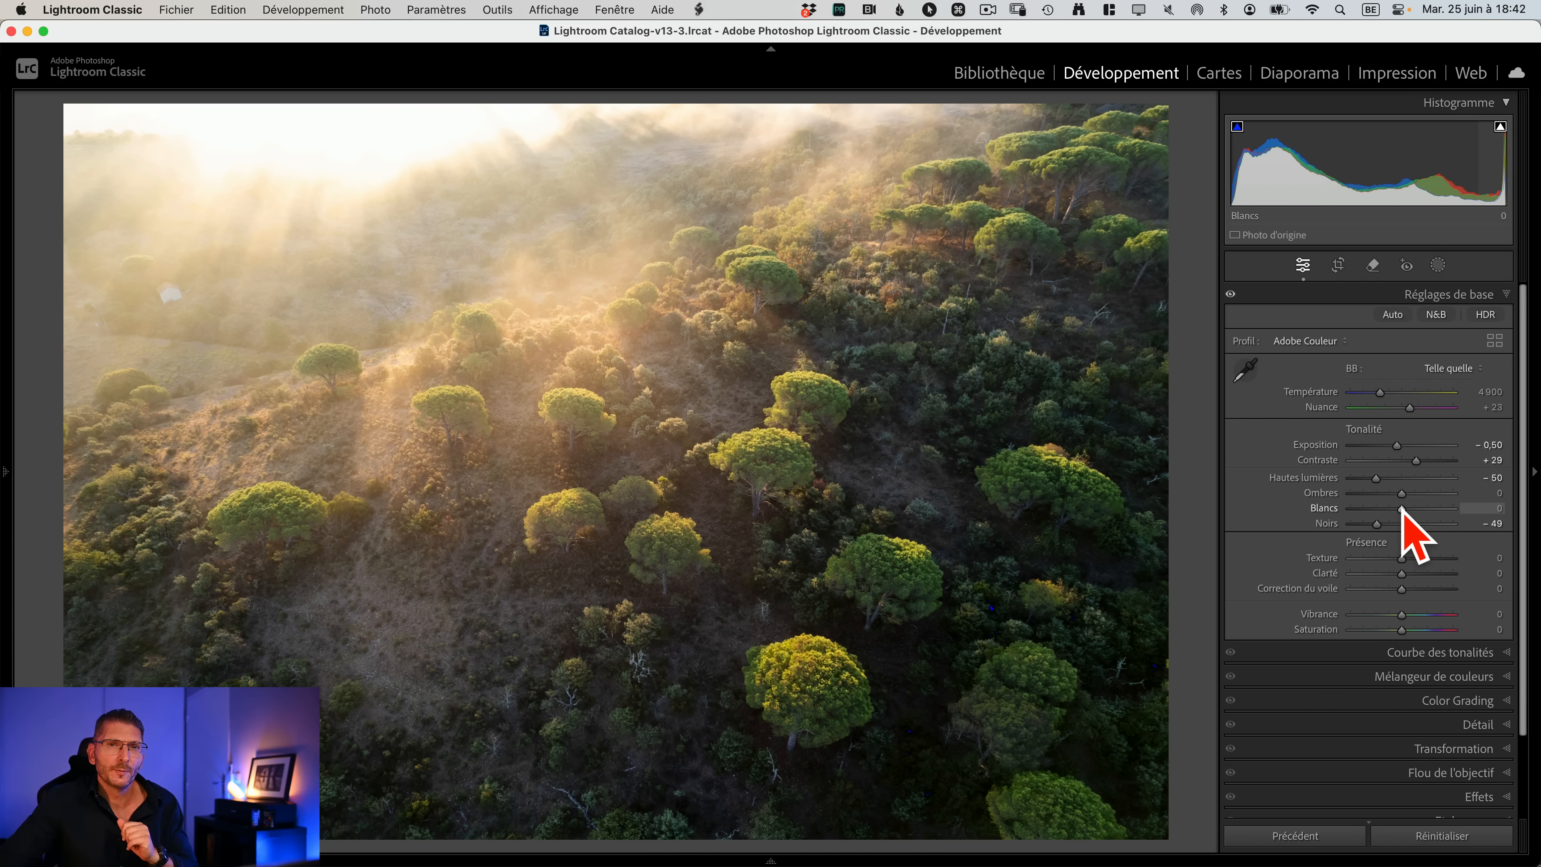
Open the windmill photo _OZ90237.NEF from the library grid in the Développement module.
key(g)
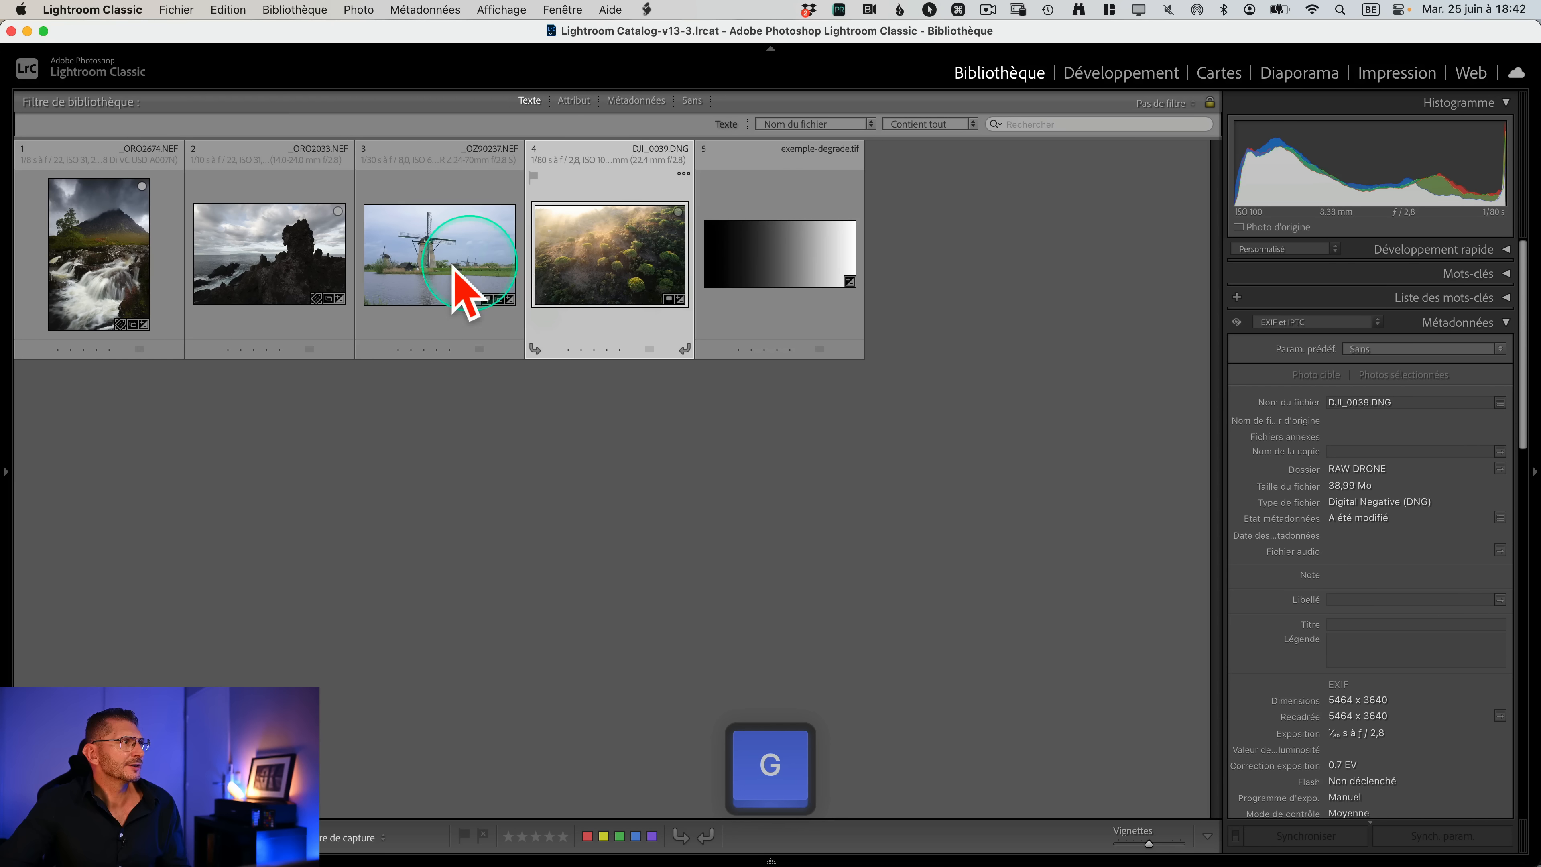
double_click(449, 273)
key(d)
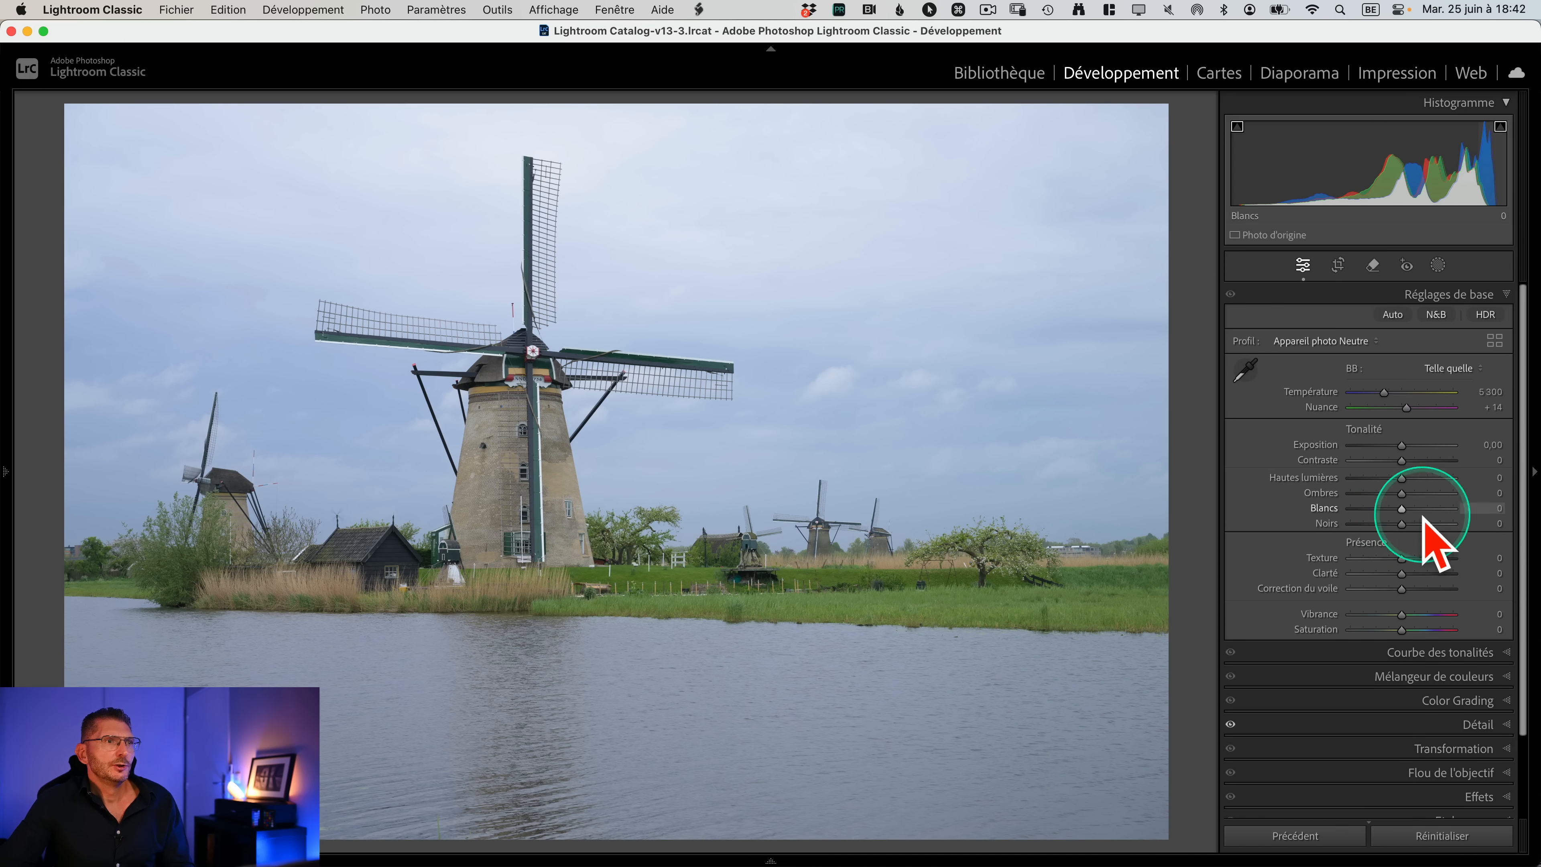
Raise Blancs to +46 on the windmill photo while checking the highlight clipping preview.
key(alt)
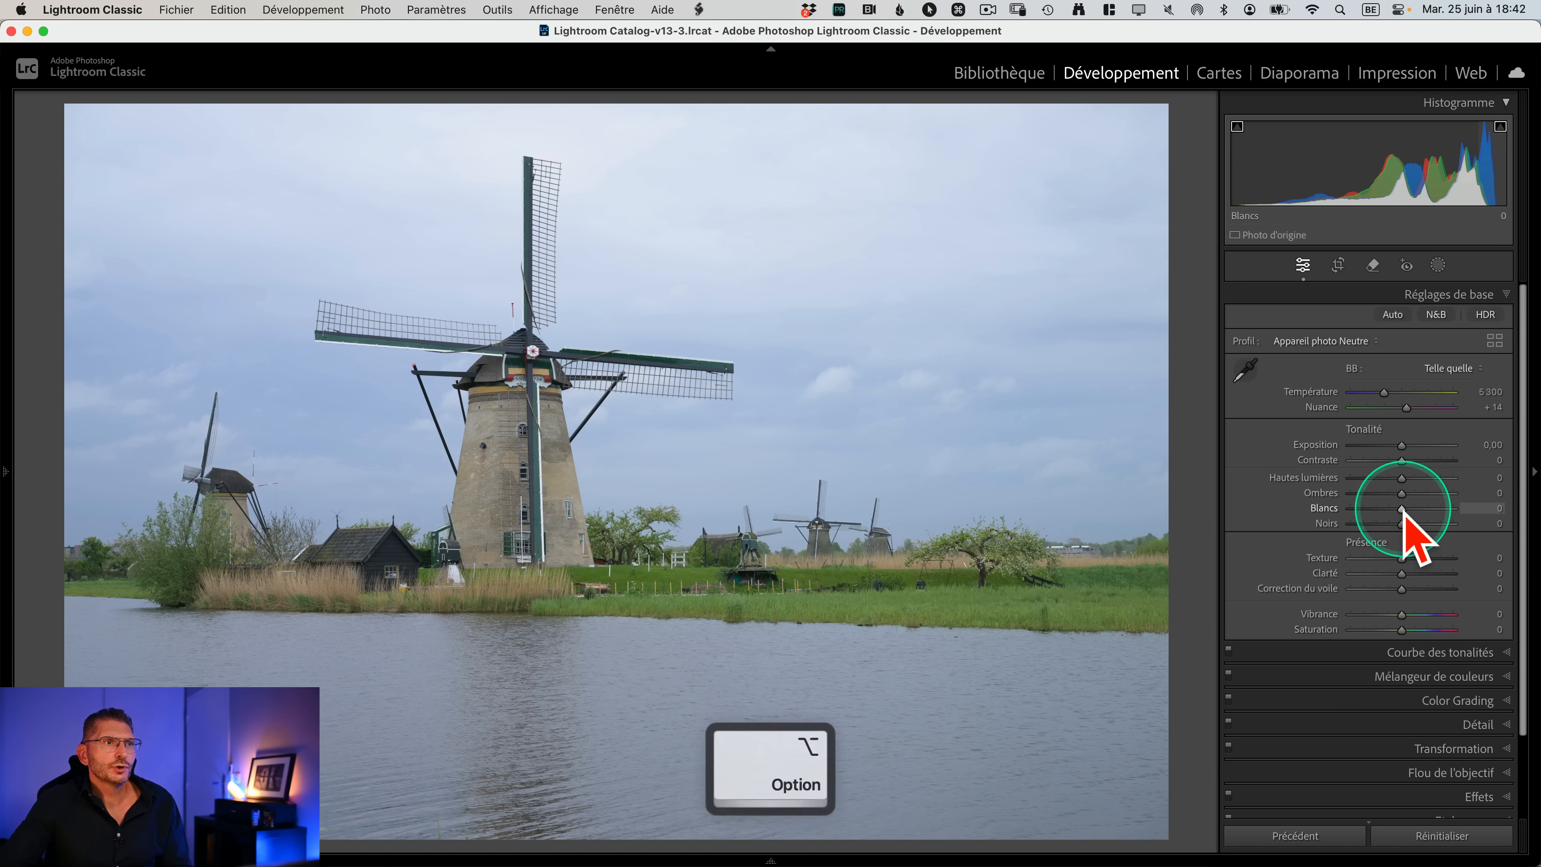
alt+click(1402, 509)
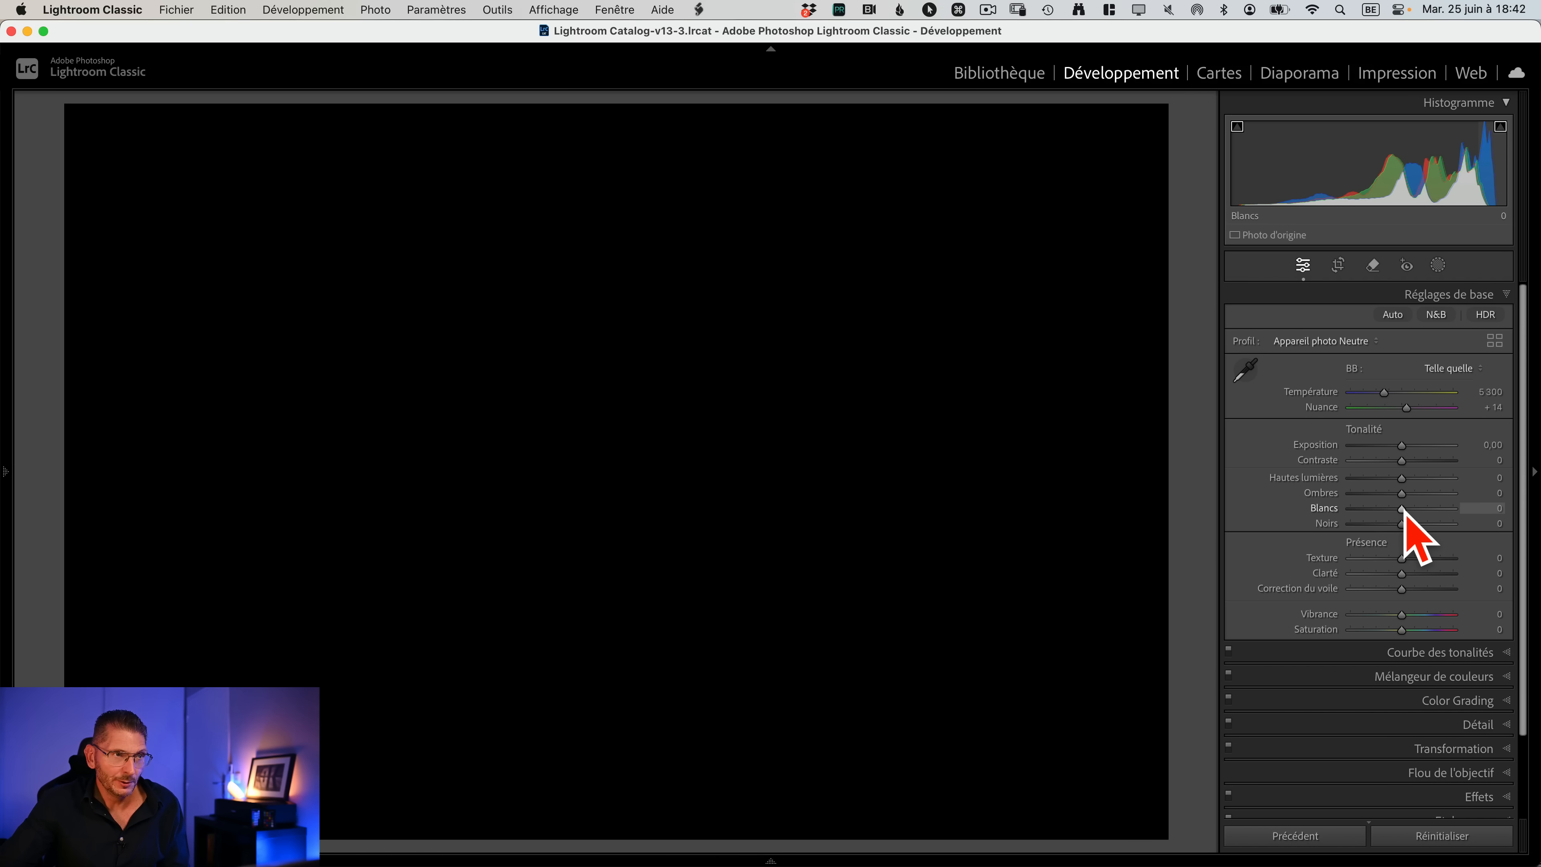
drag(1406, 511, 1408, 510)
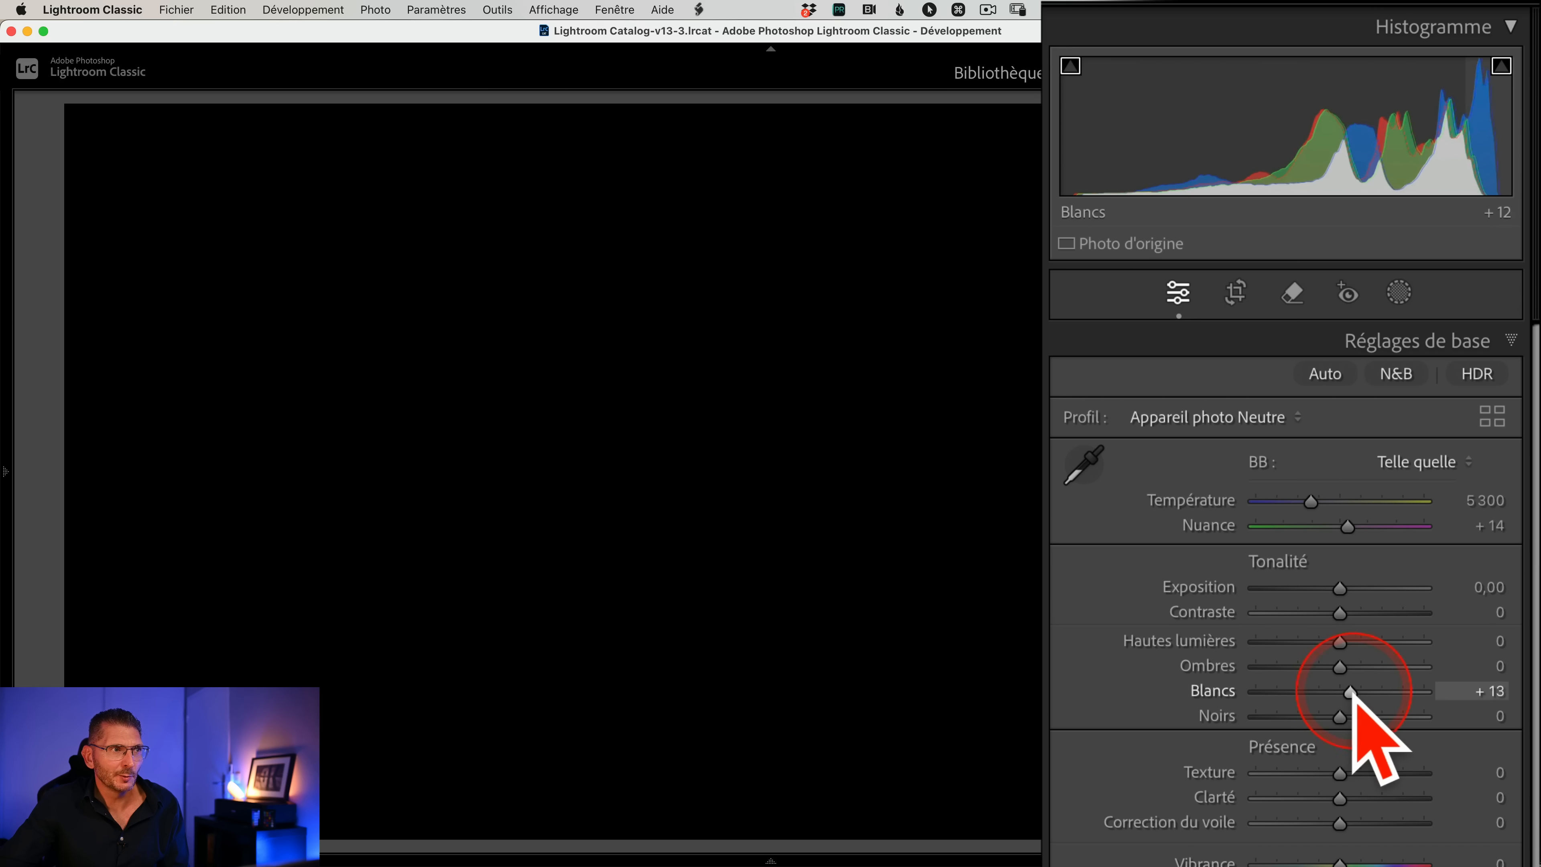
mouse_move(1351, 693)
mouse_down()
mouse_move(1389, 694)
mouse_move(1376, 693)
mouse_up()
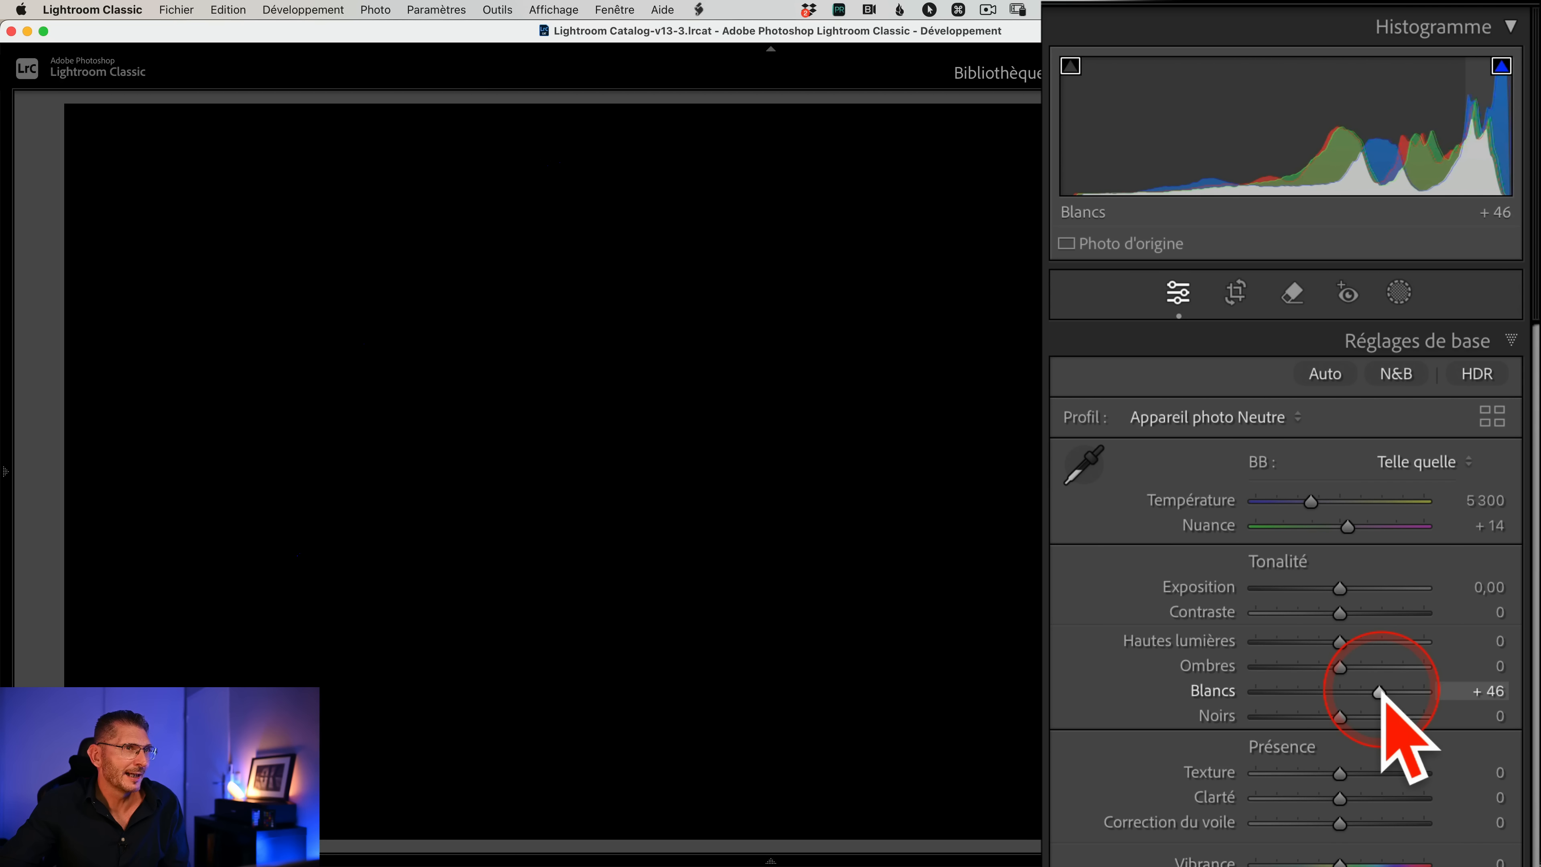
drag(1380, 692, 1381, 692)
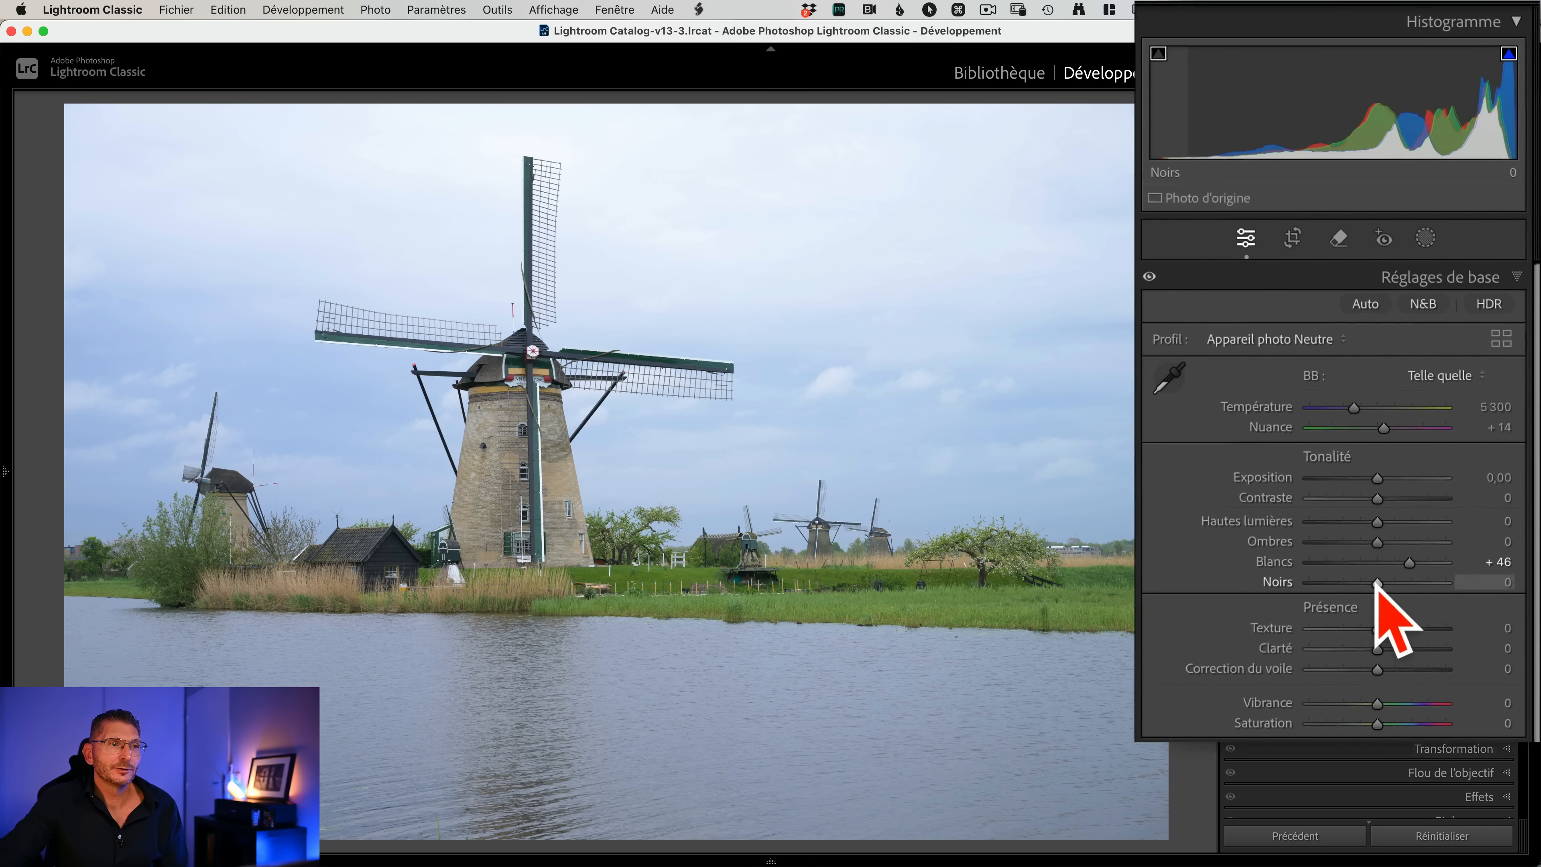
Lower Noirs to −25 using the shadow clipping preview, and compare the windmill photo with and without the basic adjustments.
key(alt)
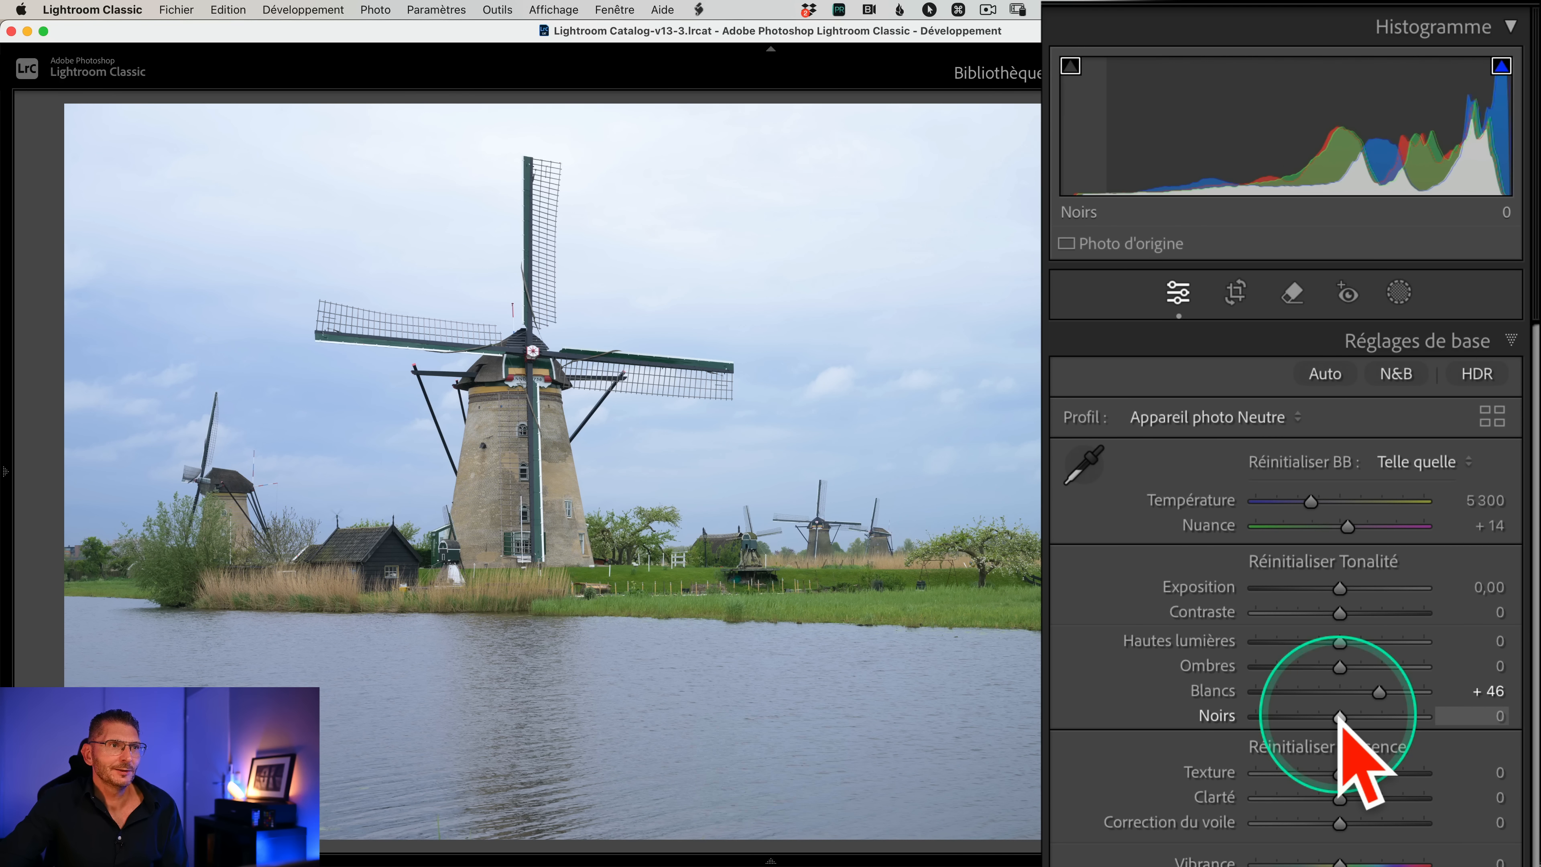
alt+click(1340, 718)
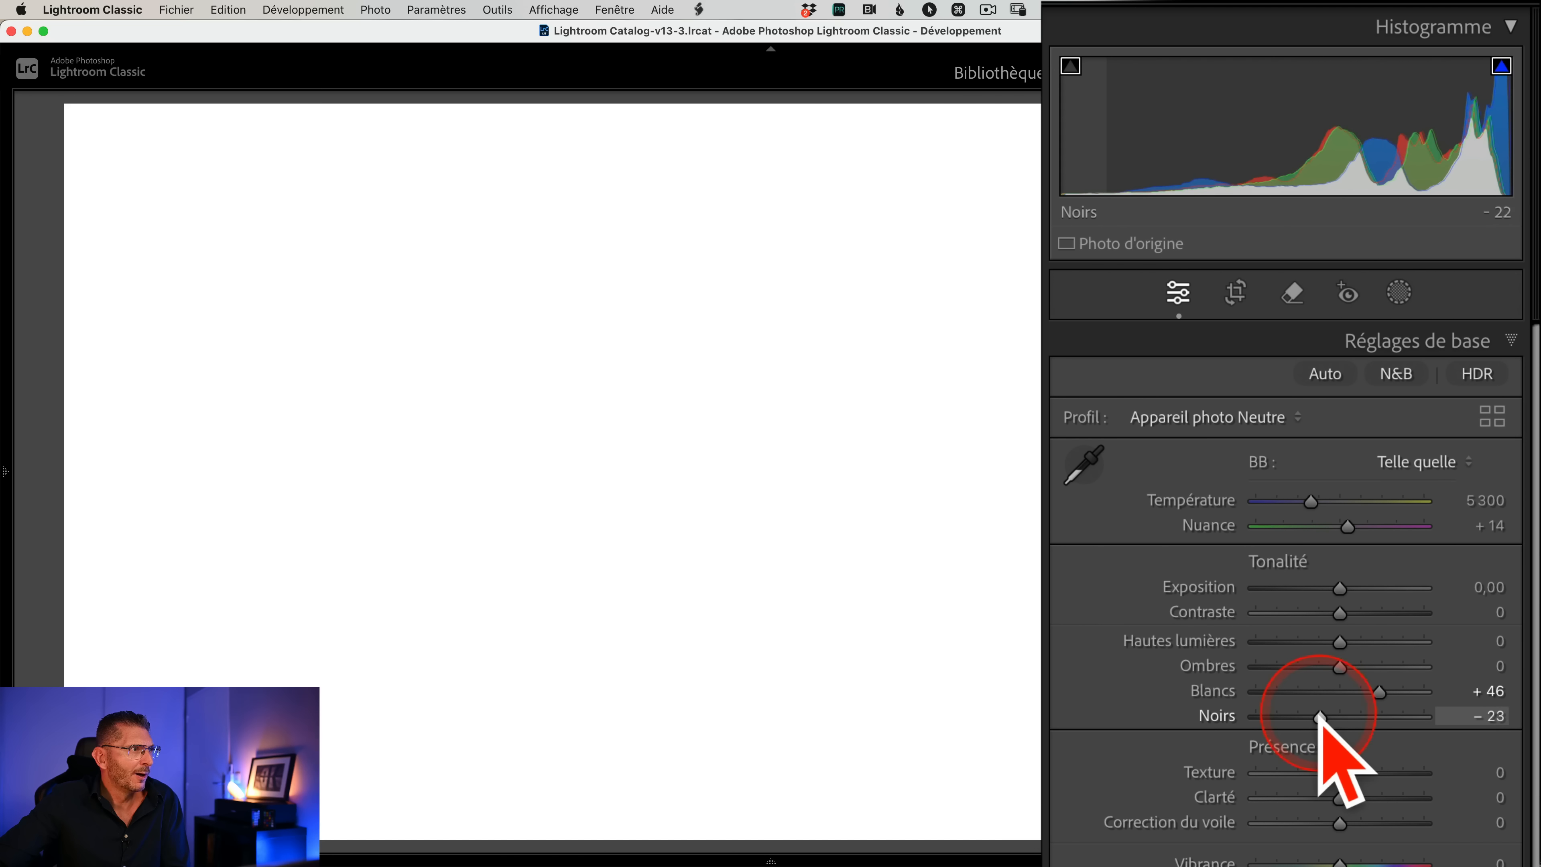
mouse_move(1314, 717)
mouse_down()
mouse_move(1299, 720)
mouse_move(1317, 718)
mouse_up()
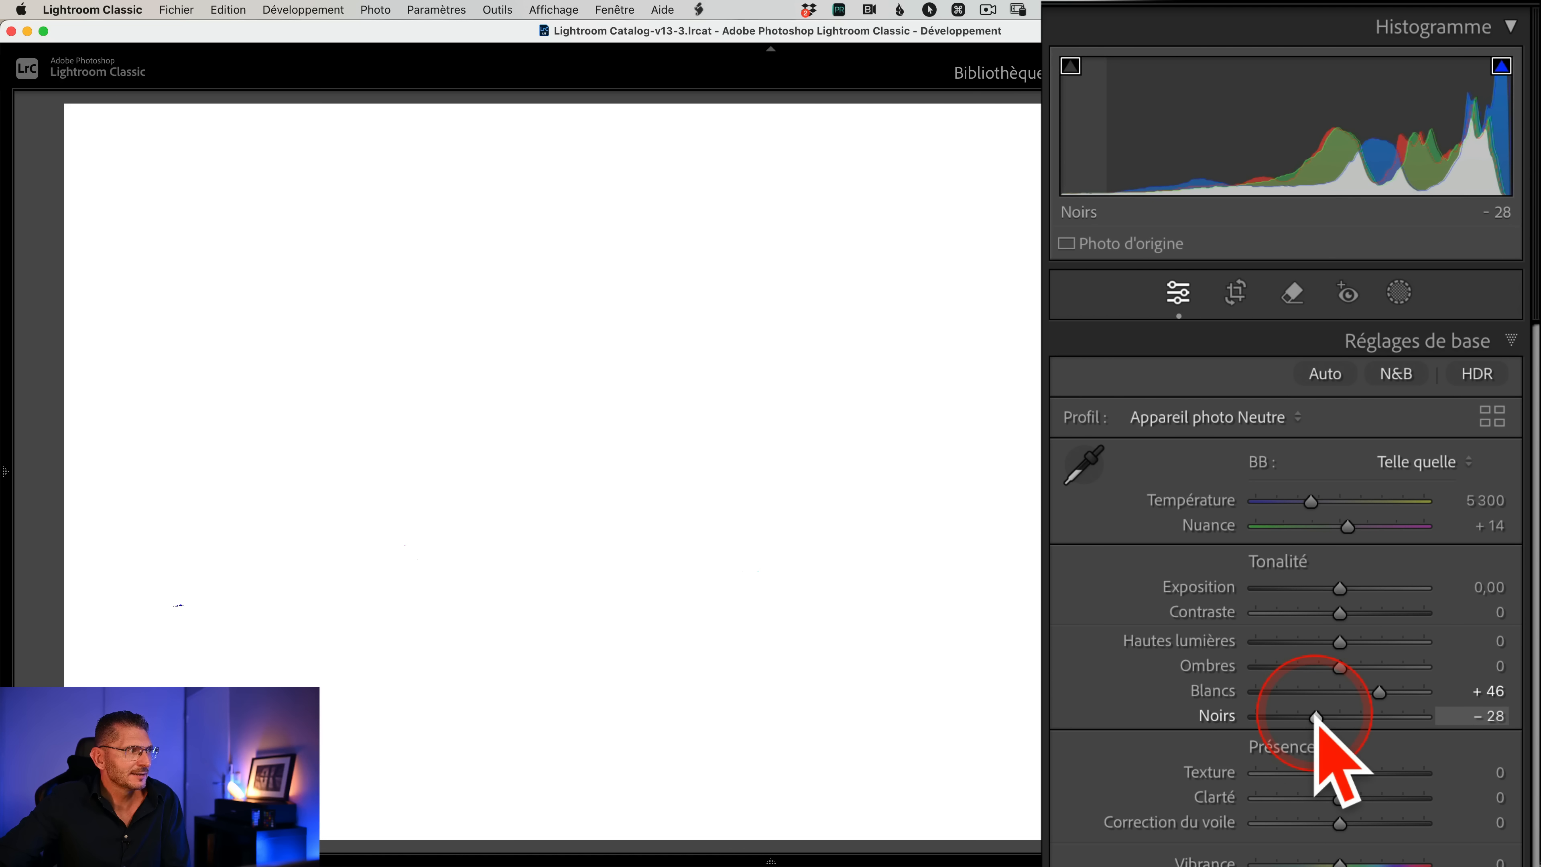
drag(1318, 717, 1318, 718)
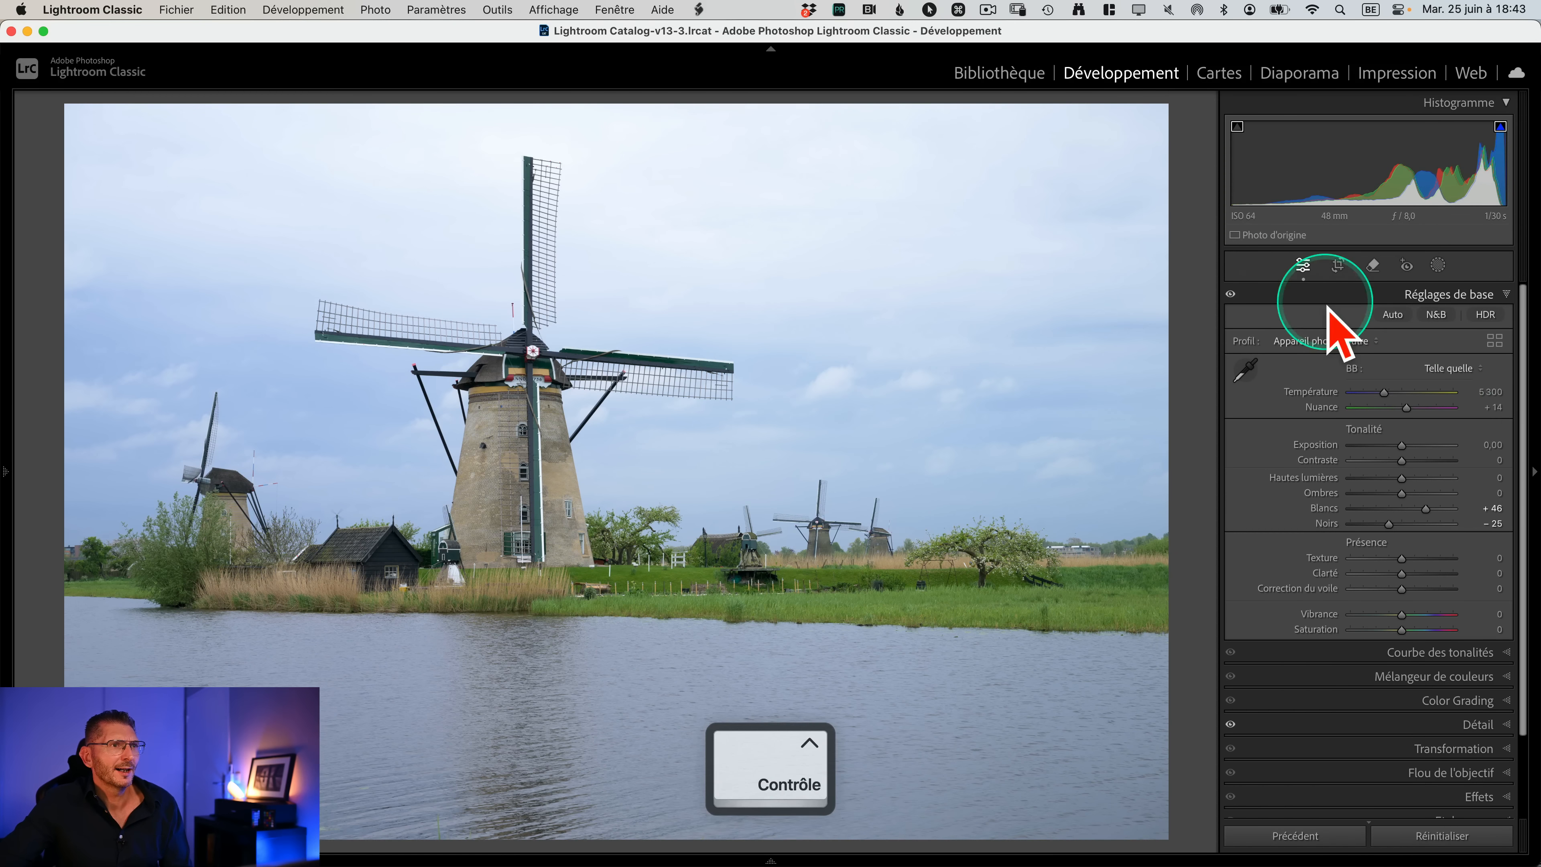
click(1231, 294)
click(1230, 294)
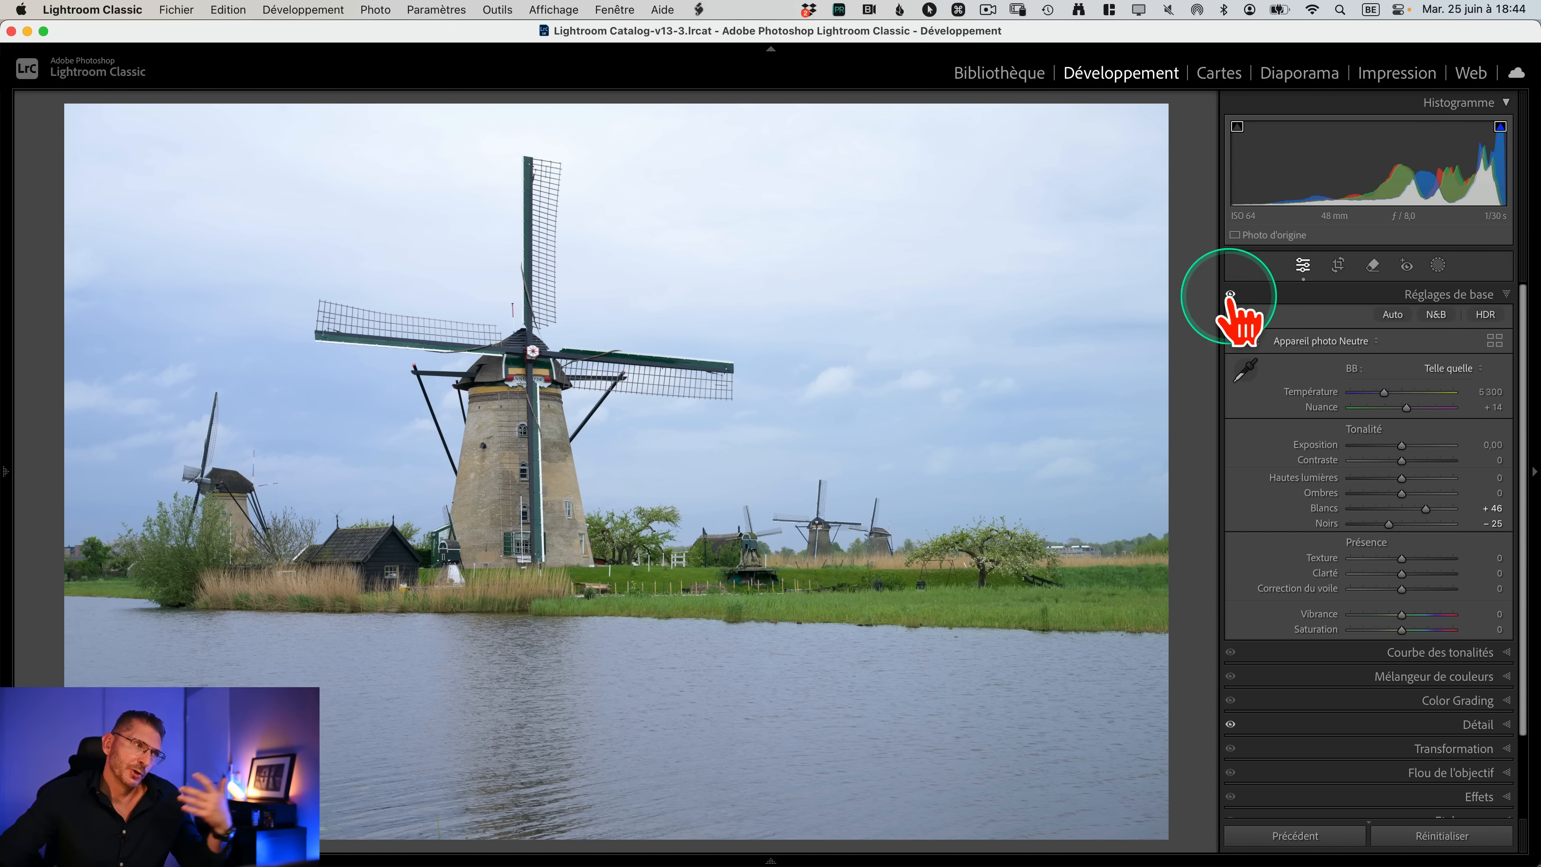
Set Contraste to +11 on the windmill photo and inspect the tip of the large windmill's upper blade for clipped highlights.
key(ctrl)
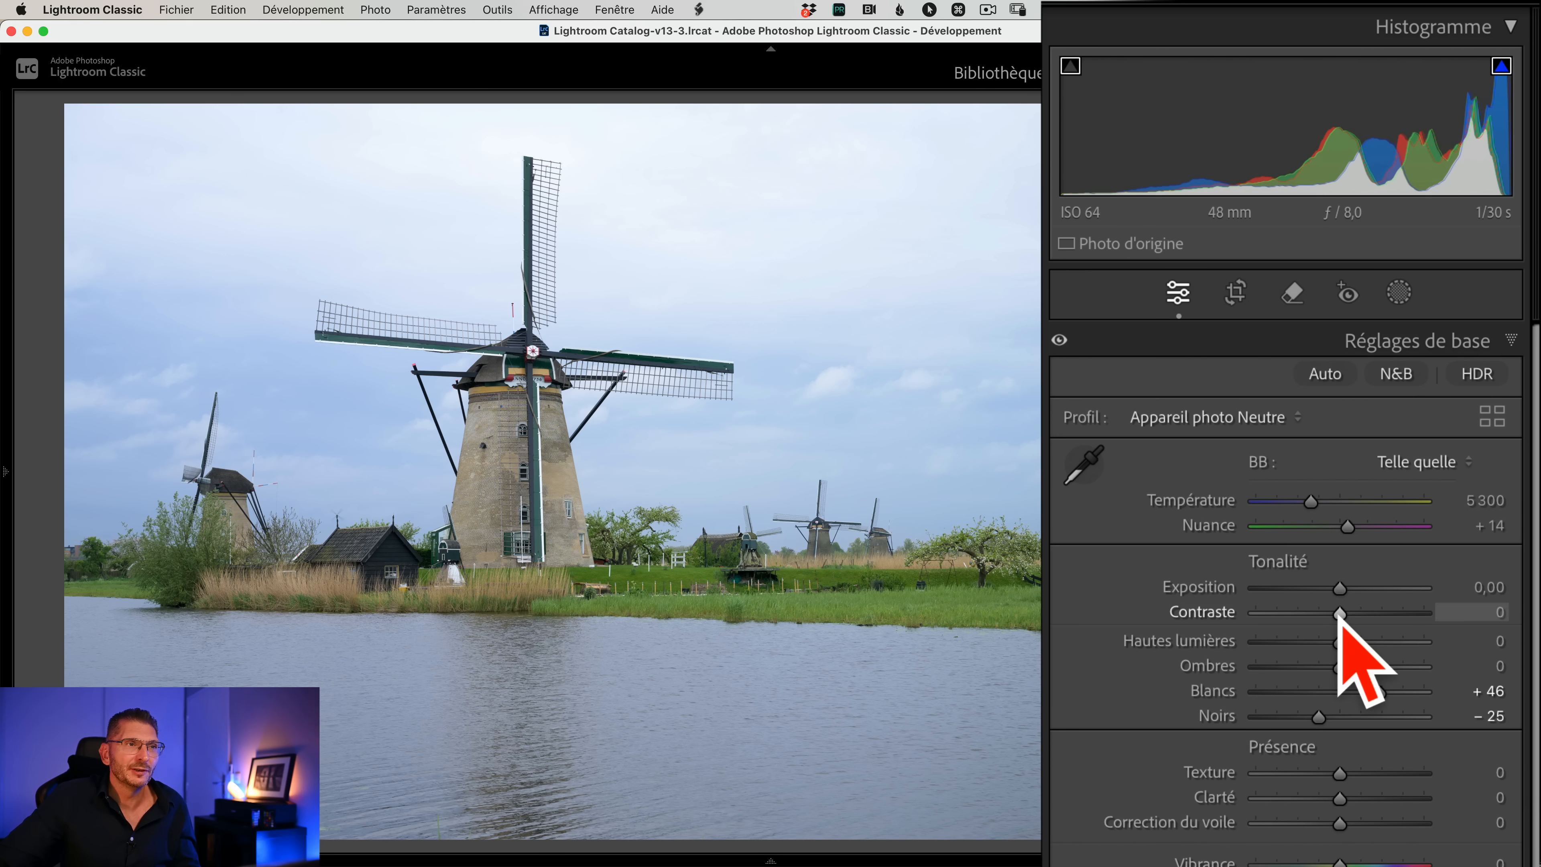
mouse_move(1339, 614)
mouse_down()
mouse_move(1363, 615)
mouse_move(1349, 615)
mouse_up()
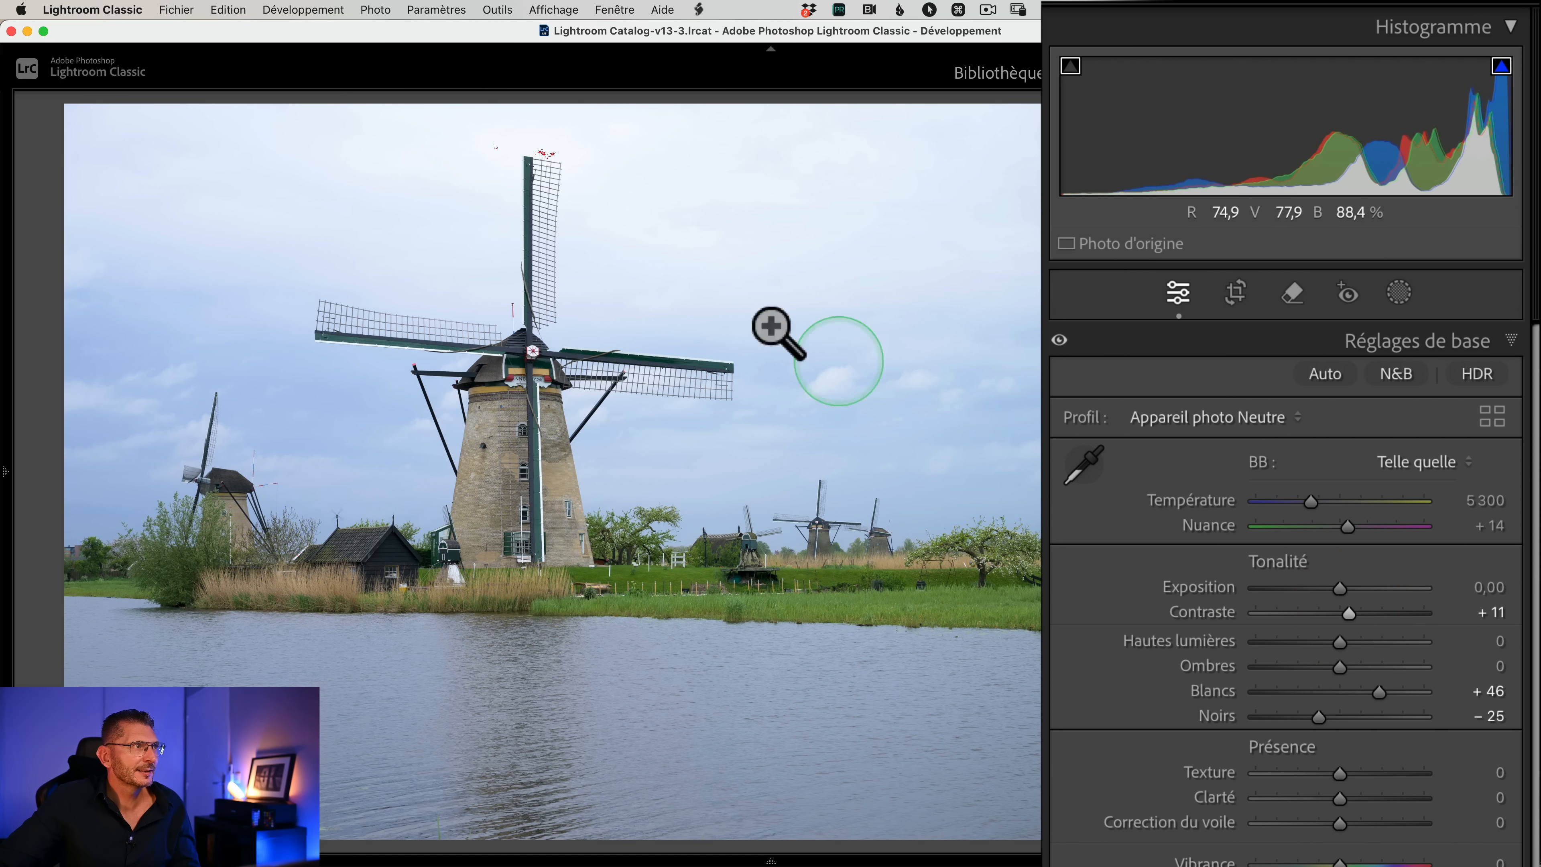
click(540, 146)
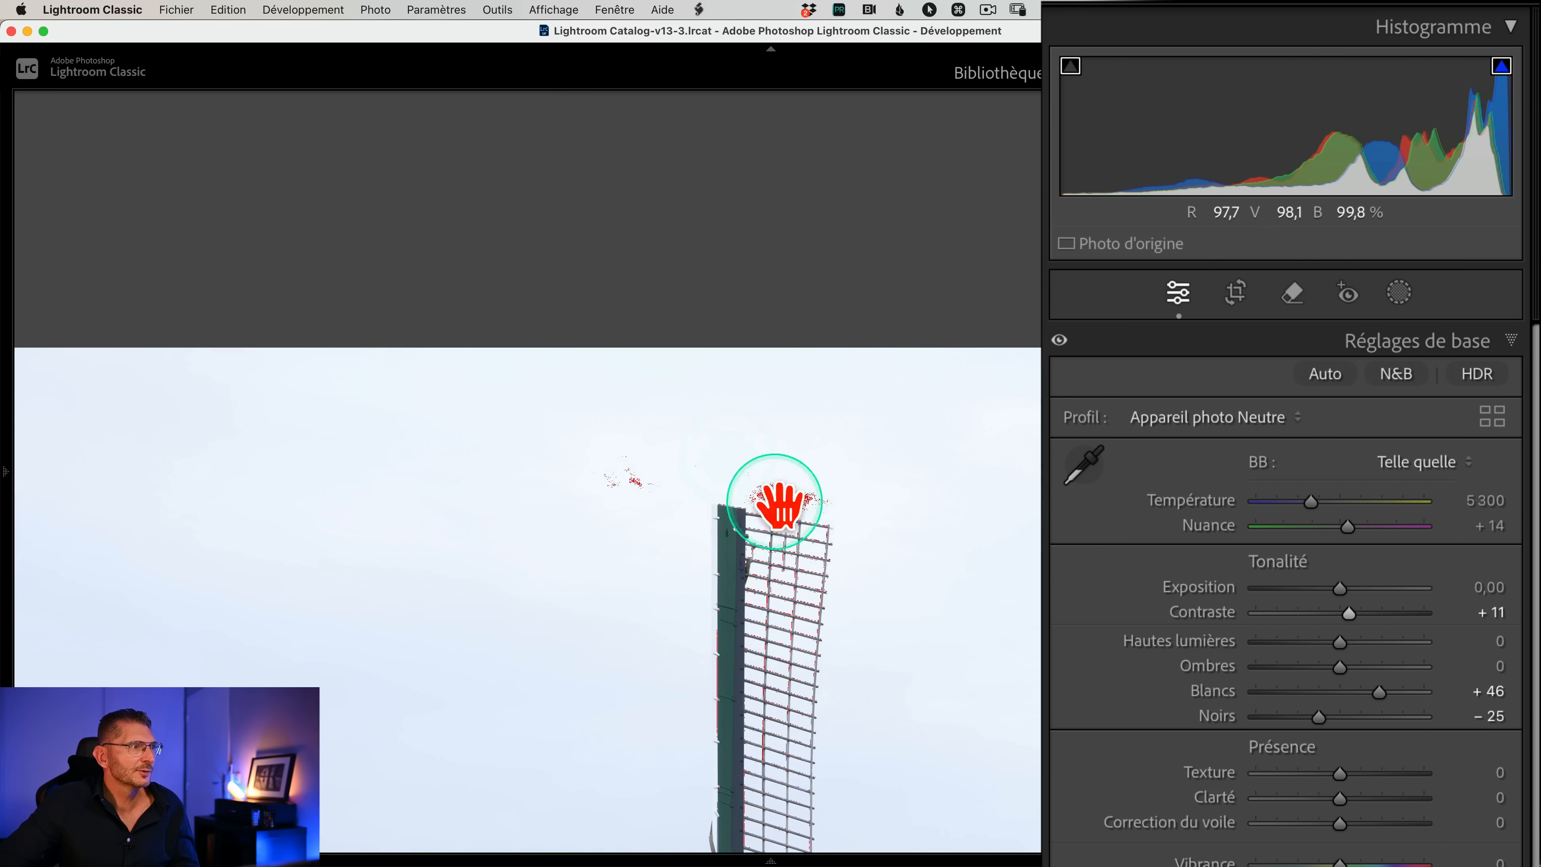
click(779, 509)
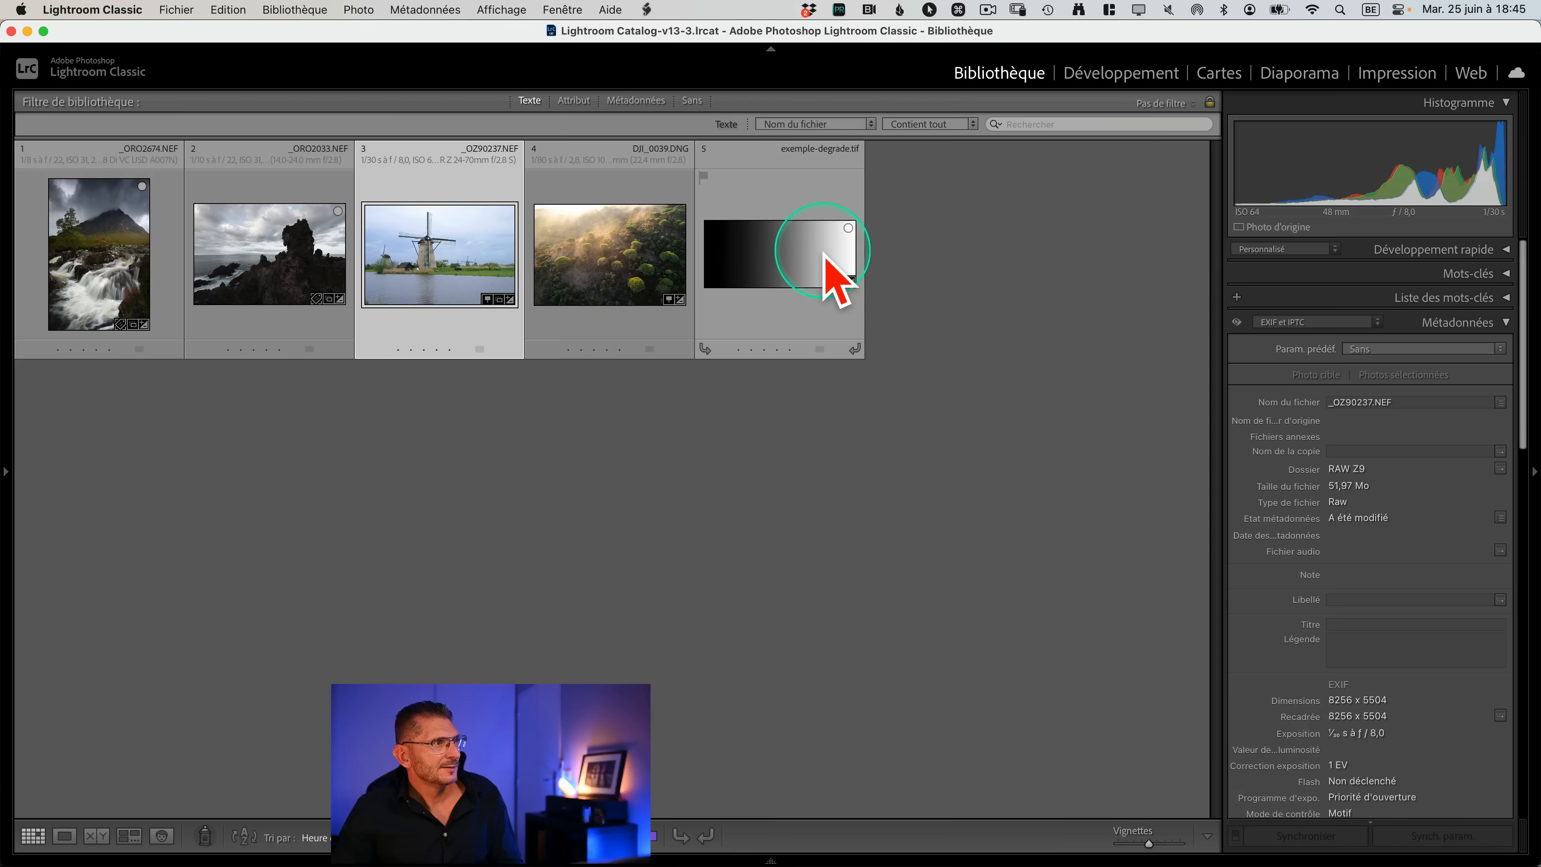
Open exemple-degrade.tif in the Développement module and examine its shadow and highlight clipping overlays.
double_click(825, 259)
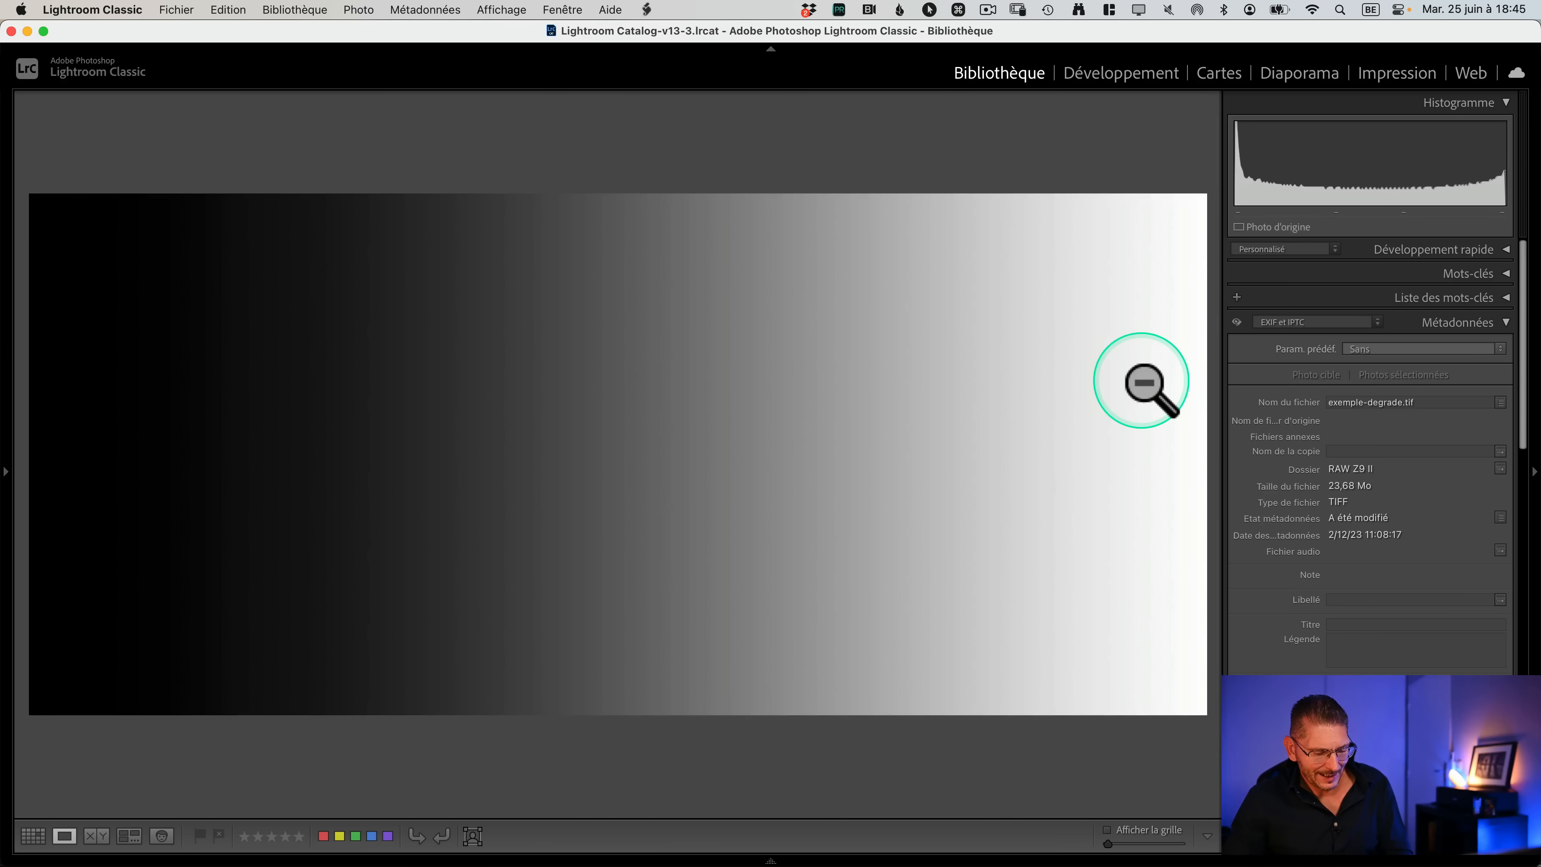
key(d)
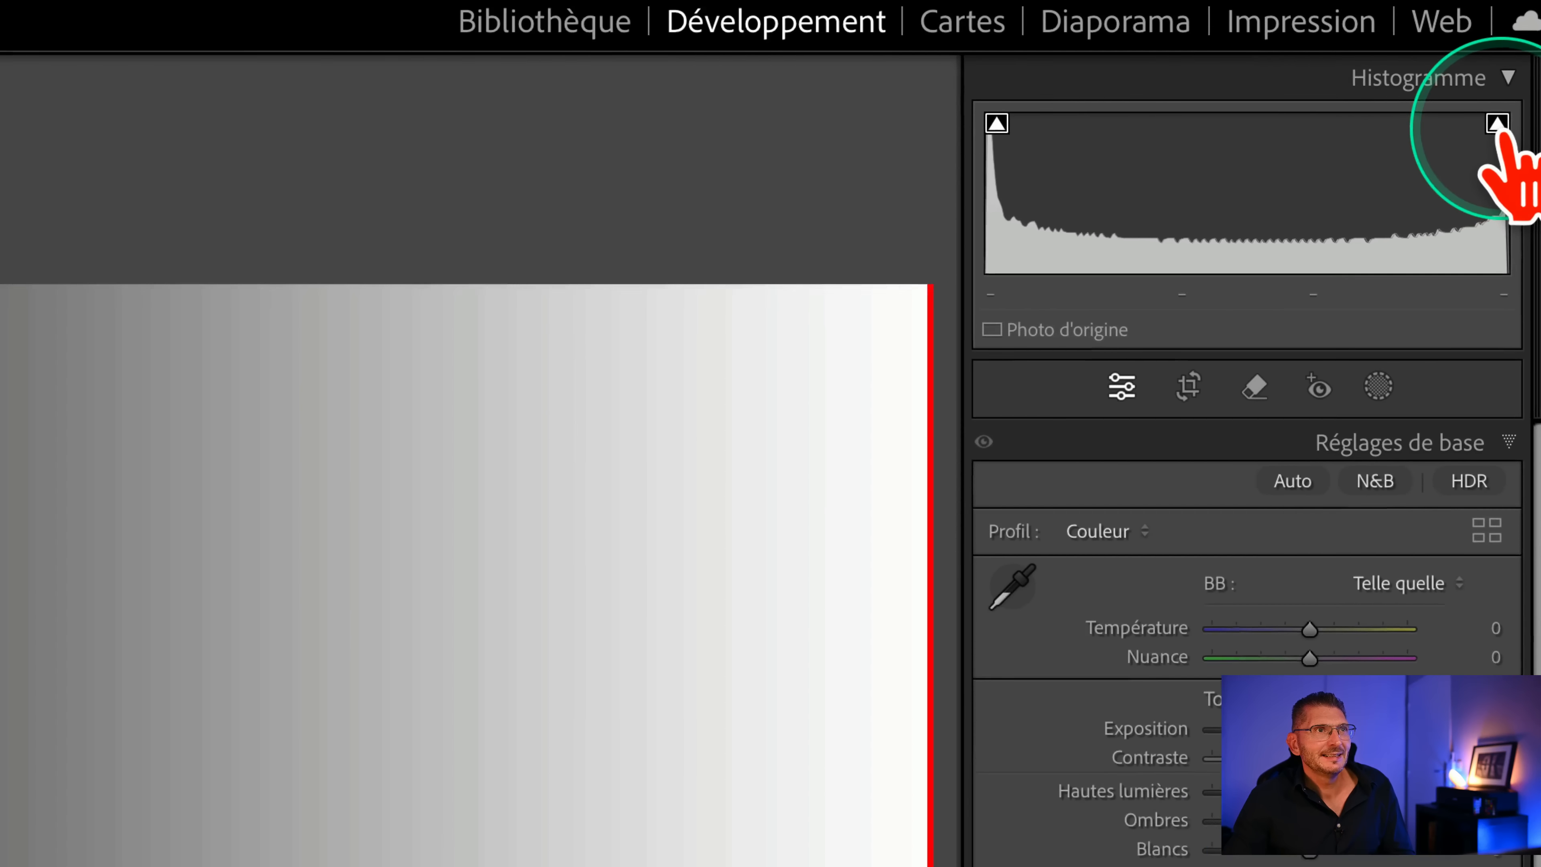
click(1497, 124)
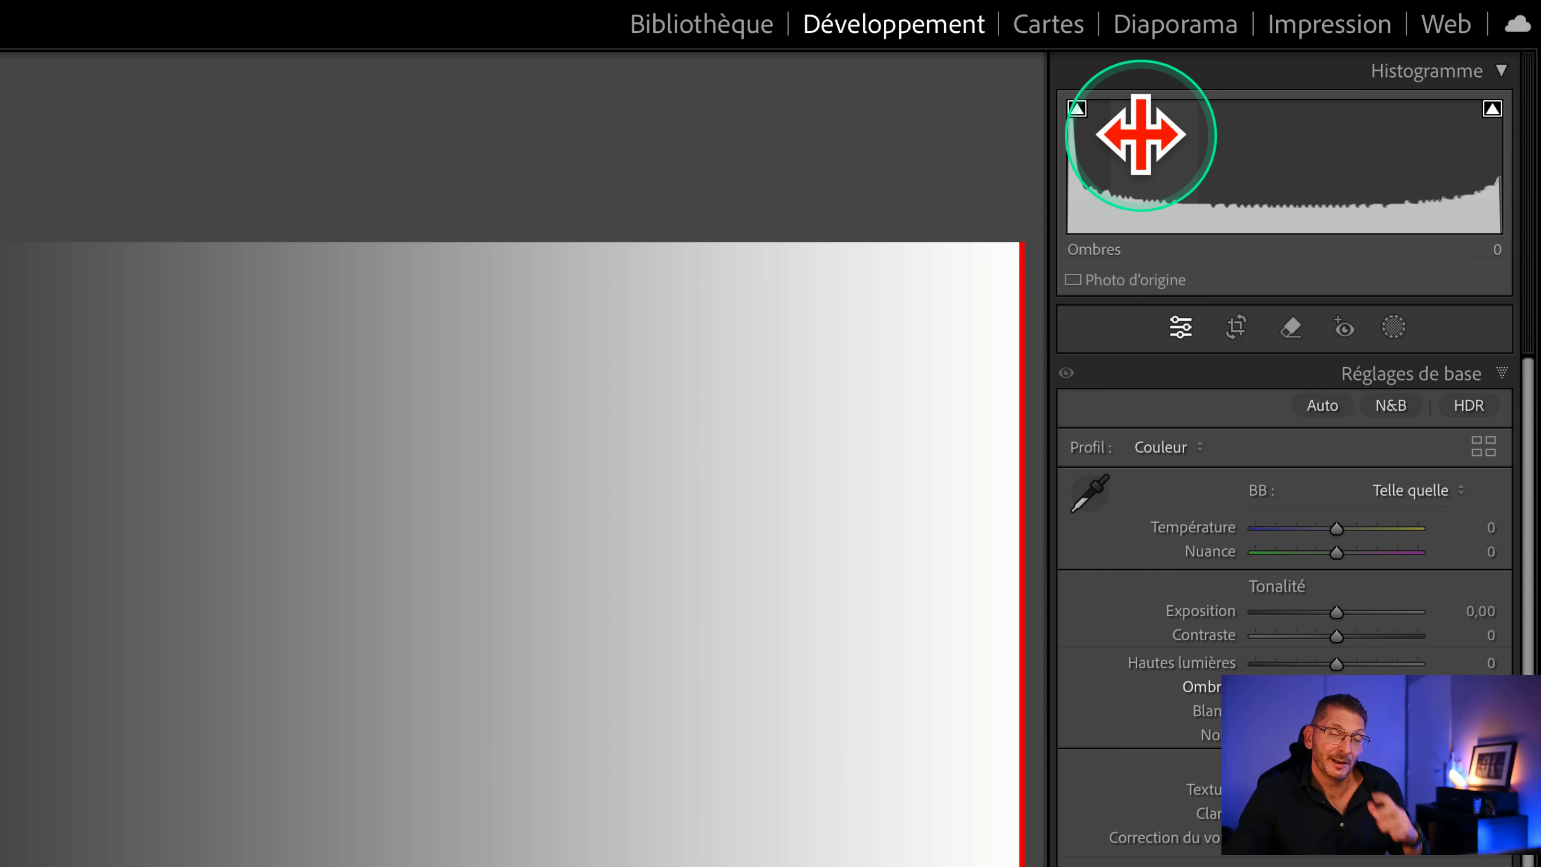
key(ctrl)
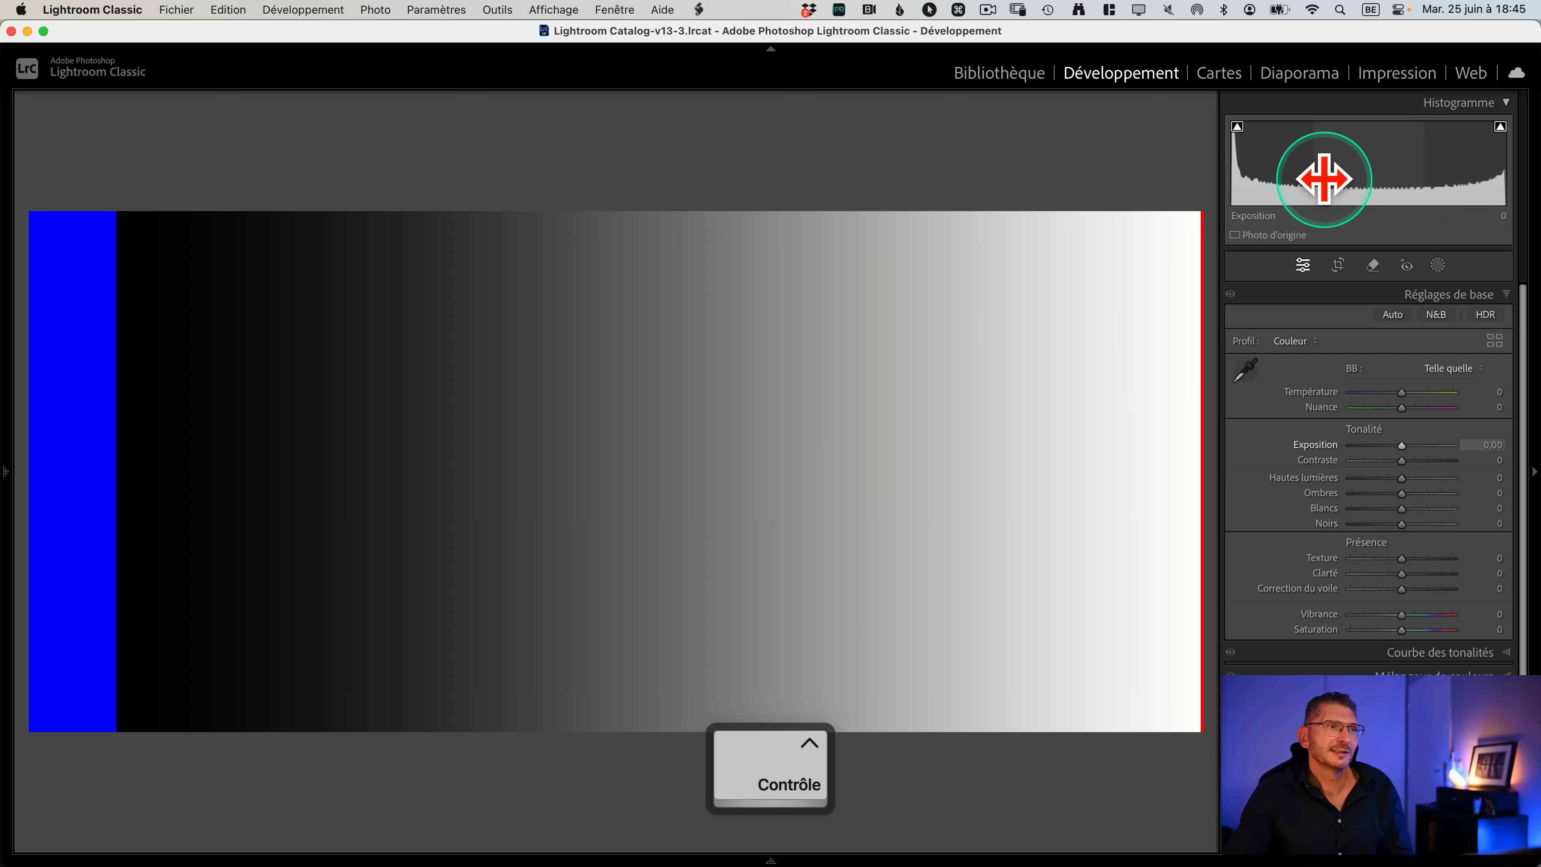